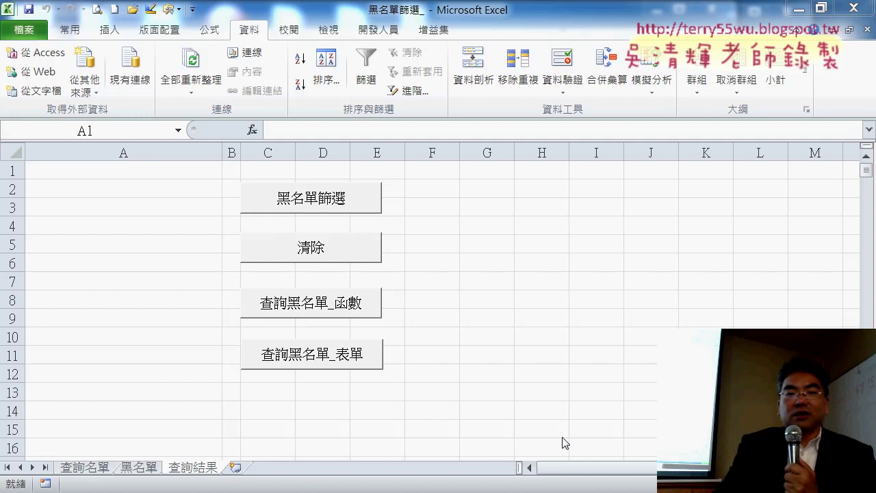
# - On the 黑名單 sheet, select the emails A2:A22223 and confirm the range is named 黑名單
pyautogui.hotkey('ctrl', 'space')
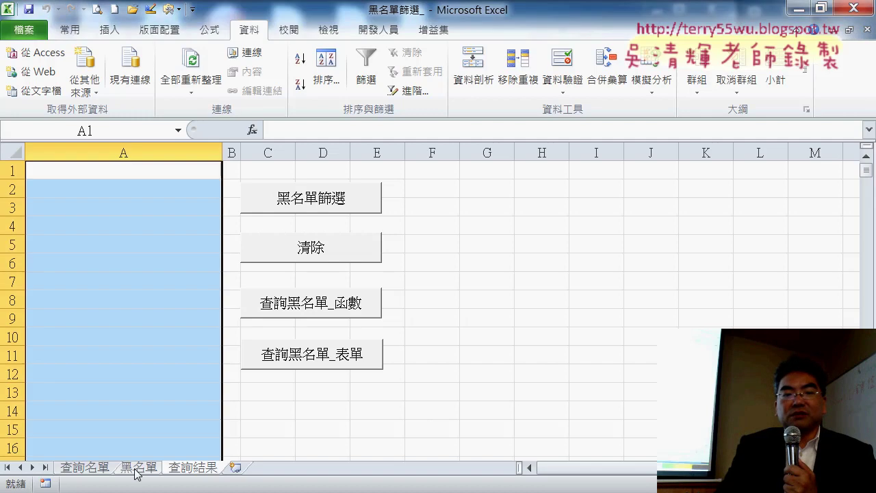
pyautogui.click(138, 467)
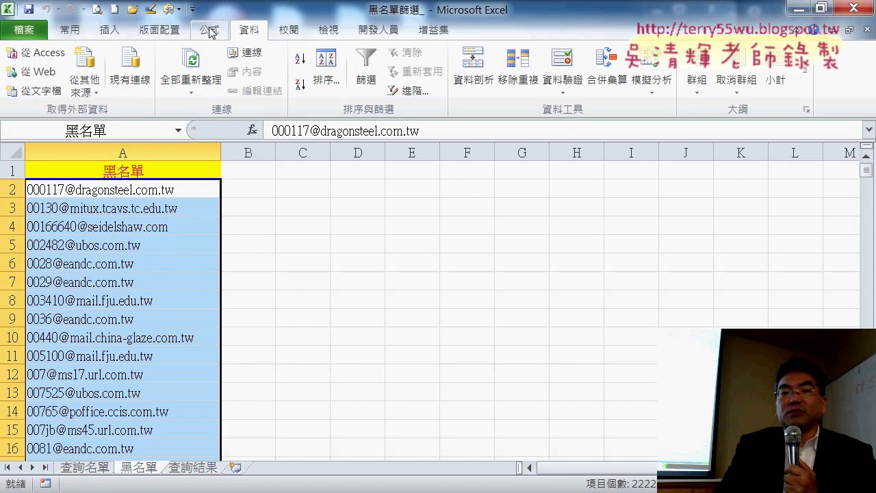
pyautogui.click(141, 190)
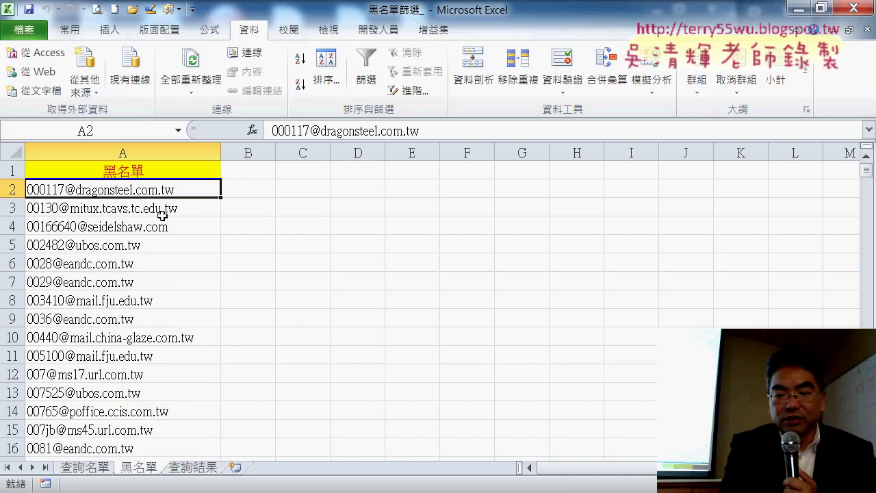
pyautogui.hotkey('ctrl', 'shift', 'Down')
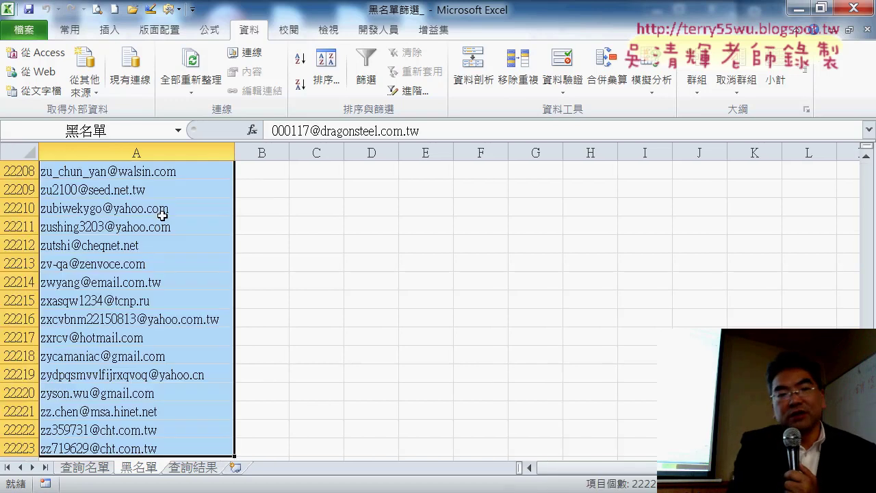
pyautogui.click(135, 126)
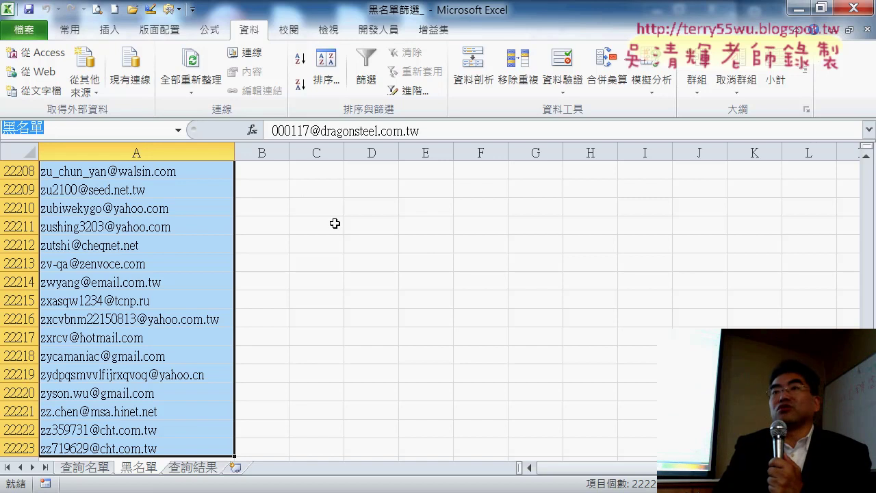
pyautogui.click(209, 30)
pyautogui.click(437, 75)
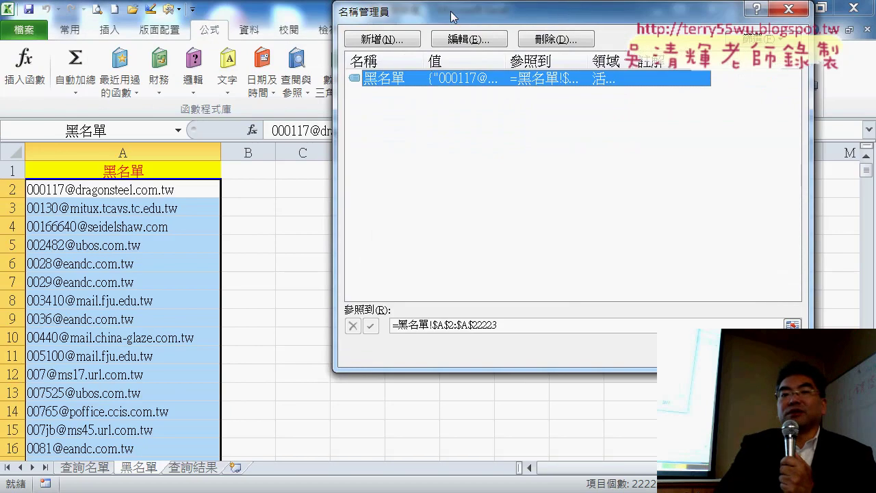
pyautogui.moveTo(450, 17); pyautogui.dragTo(433, 87)
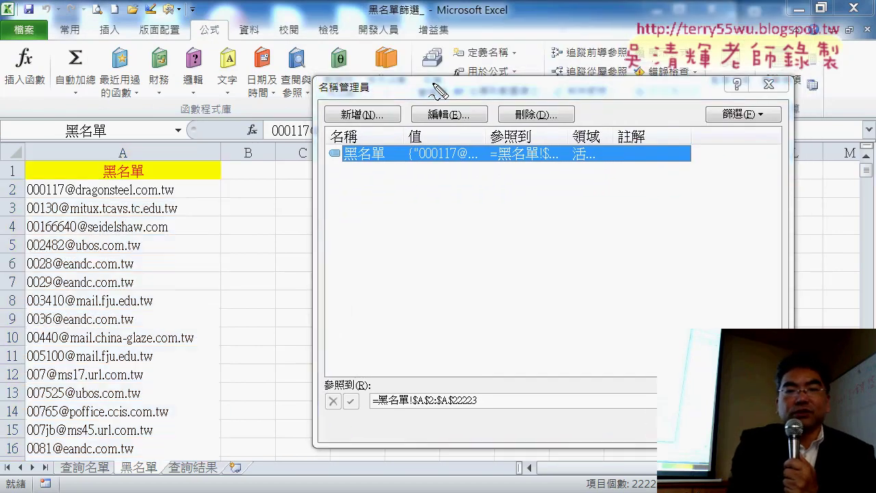
pyautogui.moveTo(221, 24); pyautogui.dragTo(217, 48)
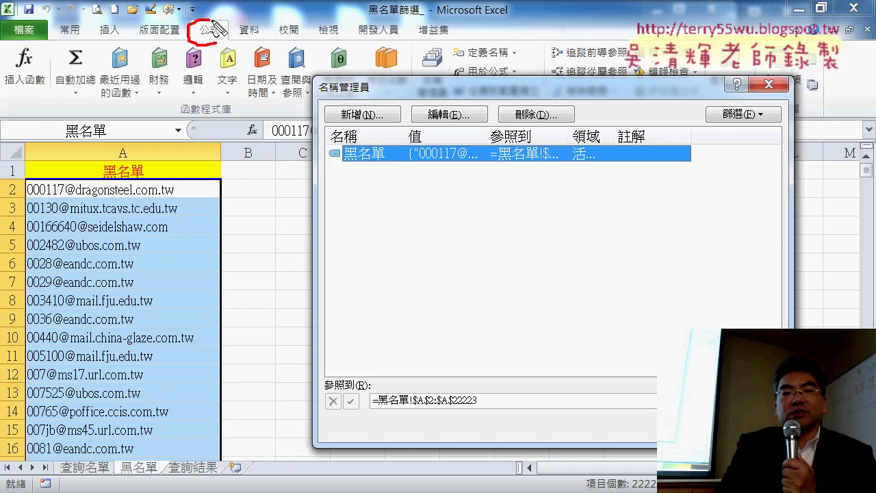
pyautogui.moveTo(378, 175)
pyautogui.mouseDown()
pyautogui.moveTo(357, 175)
pyautogui.moveTo(374, 183)
pyautogui.mouseUp()
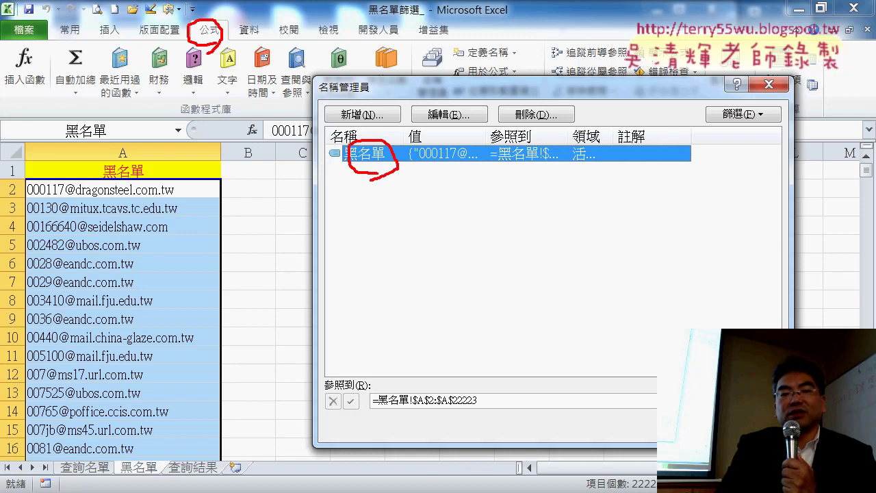
pyautogui.moveTo(477, 421); pyautogui.dragTo(477, 409)
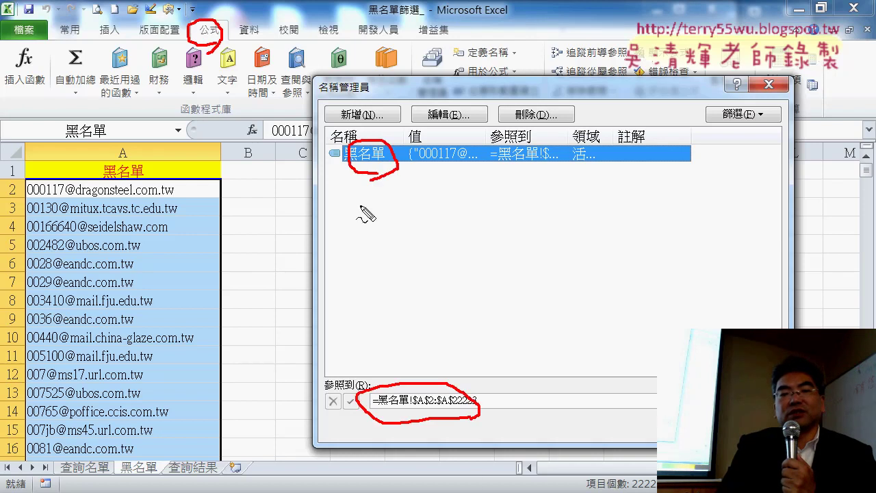
pyautogui.moveTo(368, 192)
pyautogui.mouseDown()
pyautogui.moveTo(409, 389)
pyautogui.moveTo(384, 359)
pyautogui.mouseUp()
pyautogui.moveTo(409, 389); pyautogui.dragTo(438, 353)
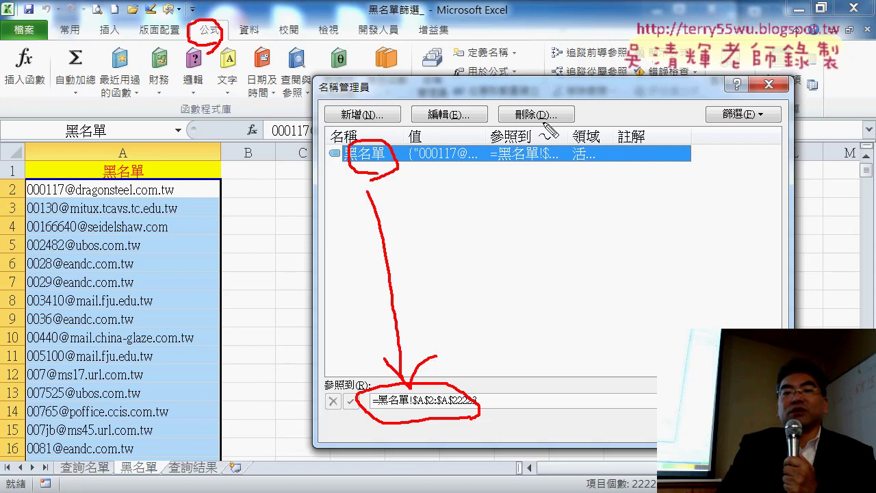
pyautogui.moveTo(551, 130)
pyautogui.mouseDown()
pyautogui.moveTo(509, 115)
pyautogui.moveTo(552, 122)
pyautogui.mouseUp()
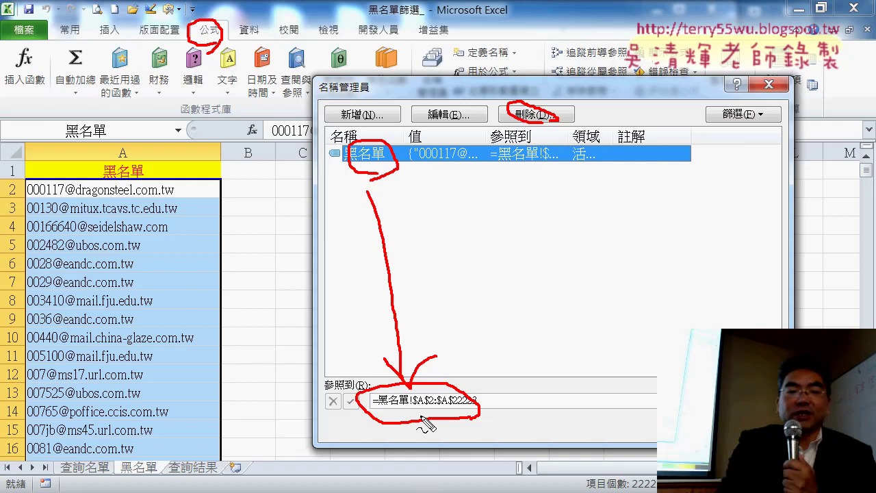
pyautogui.press('Escape')
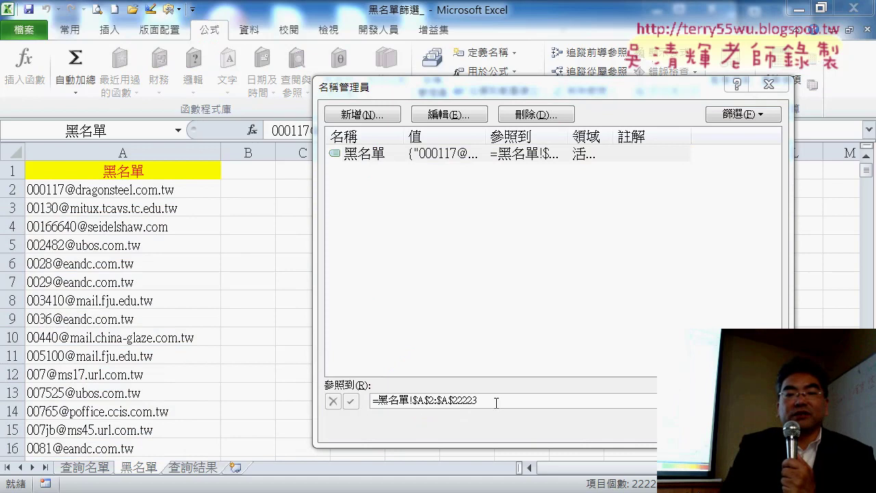
pyautogui.click(495, 403)
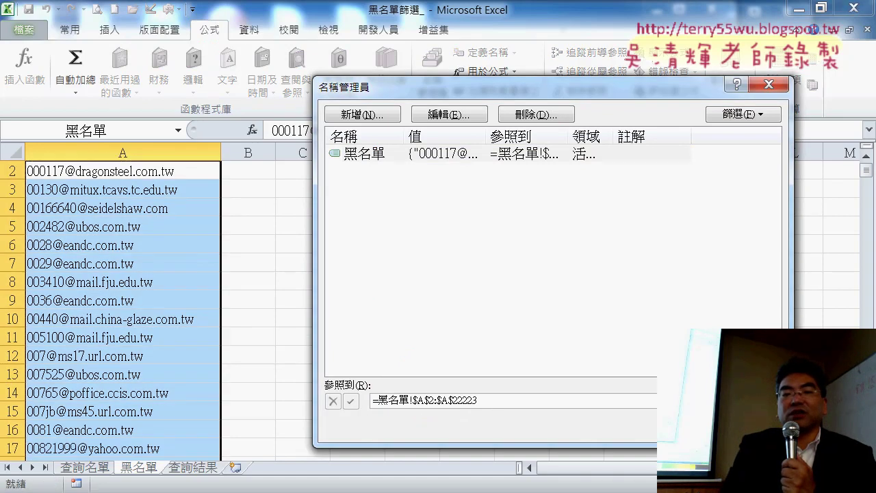
pyautogui.press('Escape')
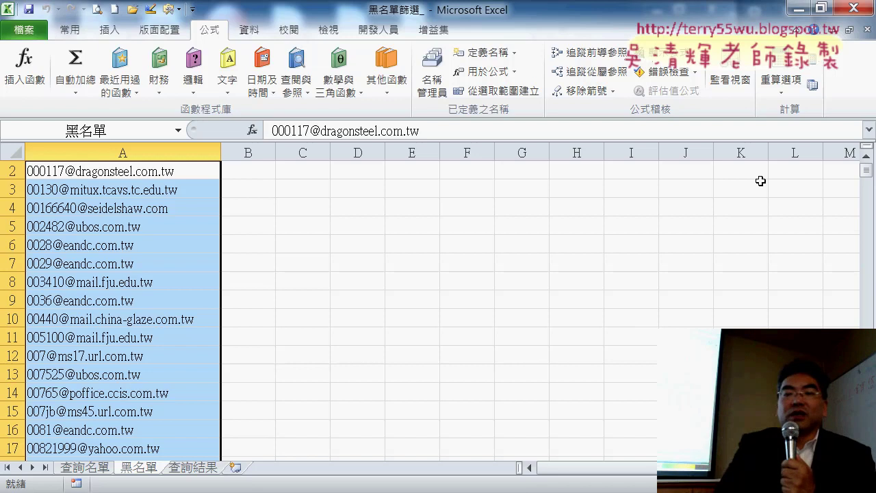
# - Compare the 查詢名單 and 查詢結果 sheets, ending on 查詢結果 with its four macro buttons
pyautogui.click(866, 155)
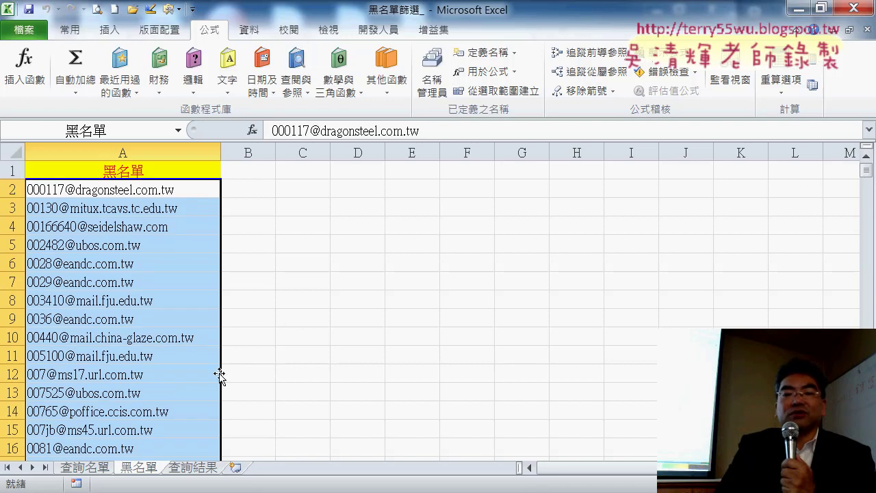
pyautogui.click(195, 468)
pyautogui.click(555, 314)
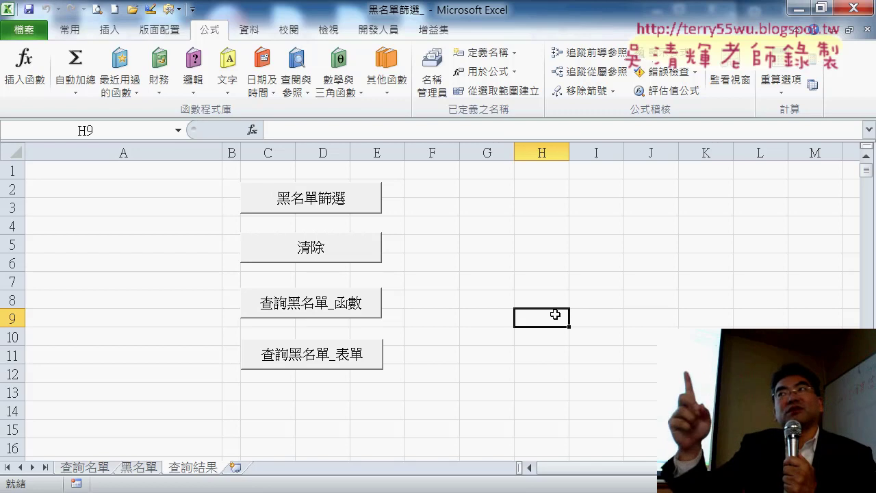
pyautogui.click(85, 469)
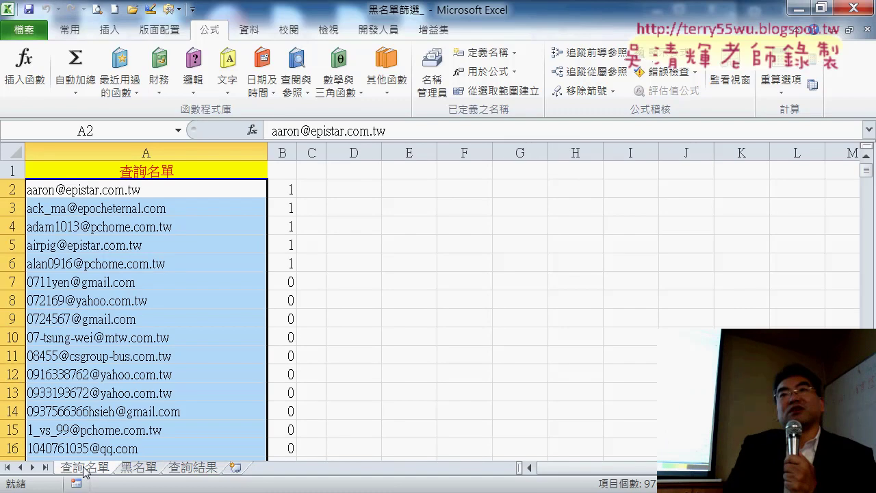
pyautogui.click(191, 470)
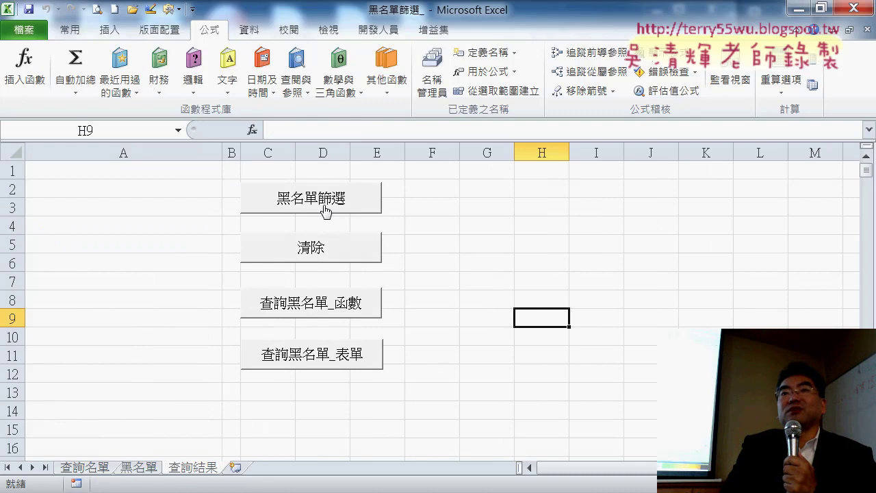
pyautogui.click(84, 467)
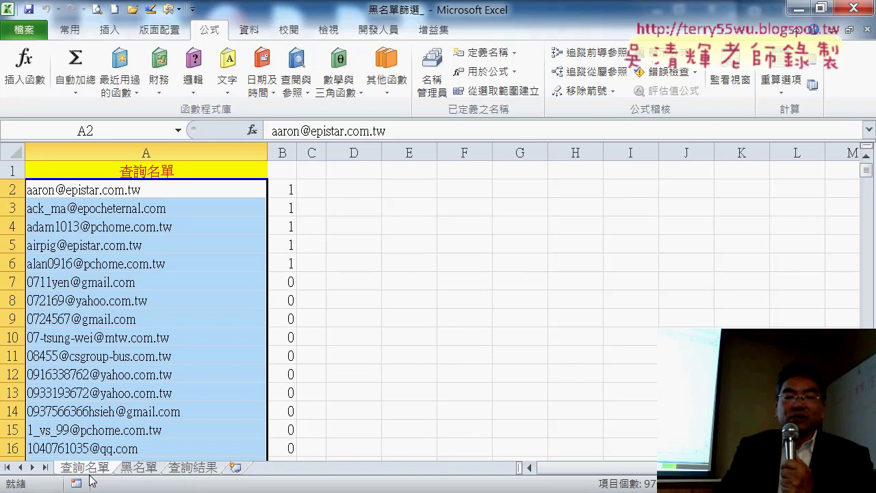
pyautogui.click(193, 467)
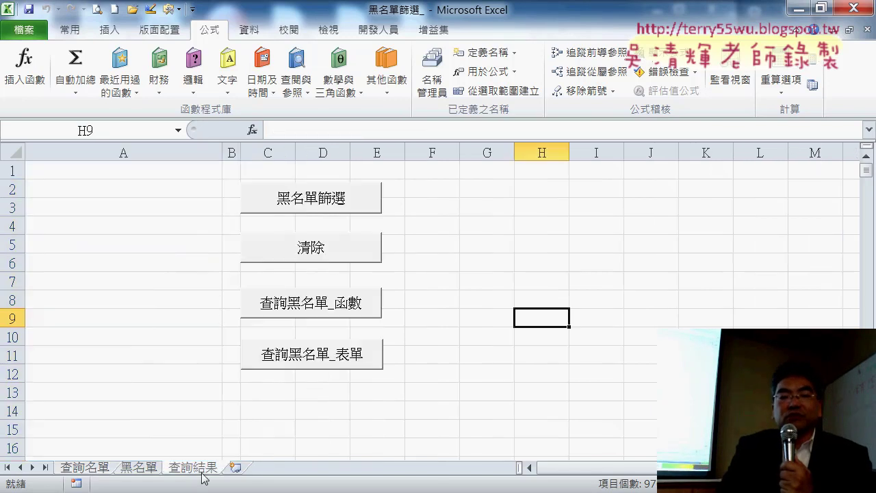
pyautogui.rightClick(327, 198)
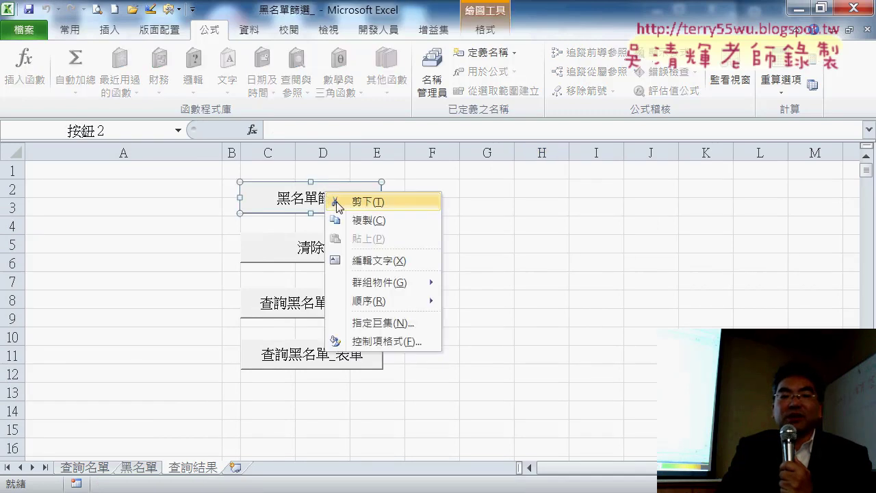
pyautogui.click(401, 319)
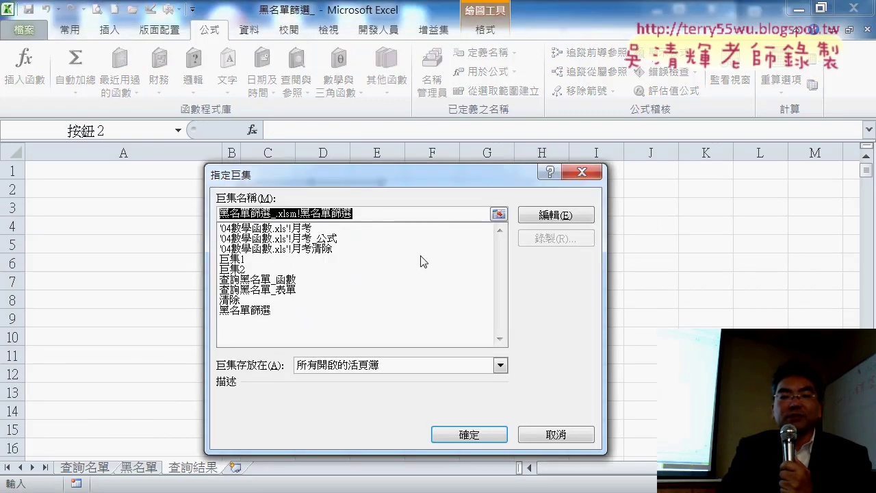
pyautogui.click(262, 311)
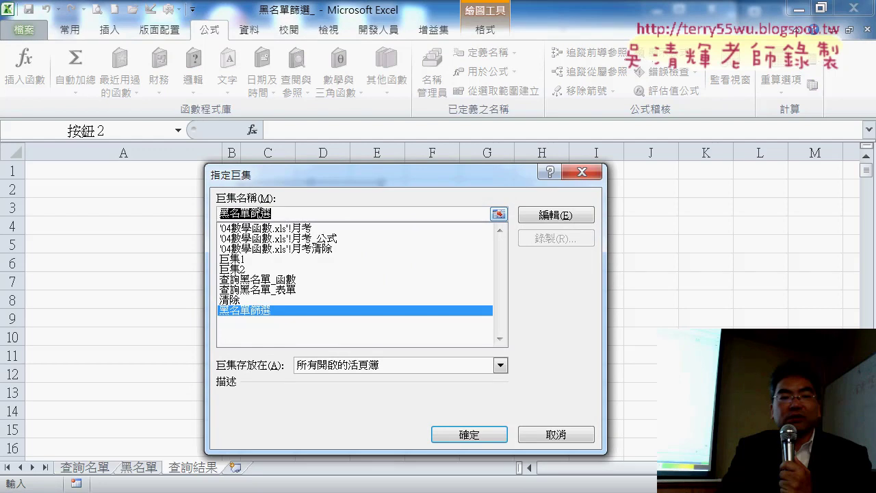
pyautogui.rightClick(258, 214)
pyautogui.click(297, 237)
pyautogui.click(574, 439)
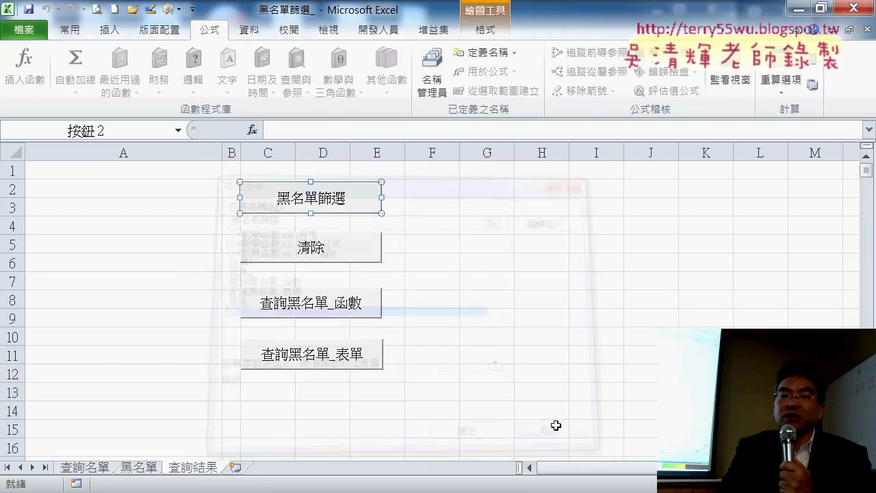
pyautogui.click(482, 331)
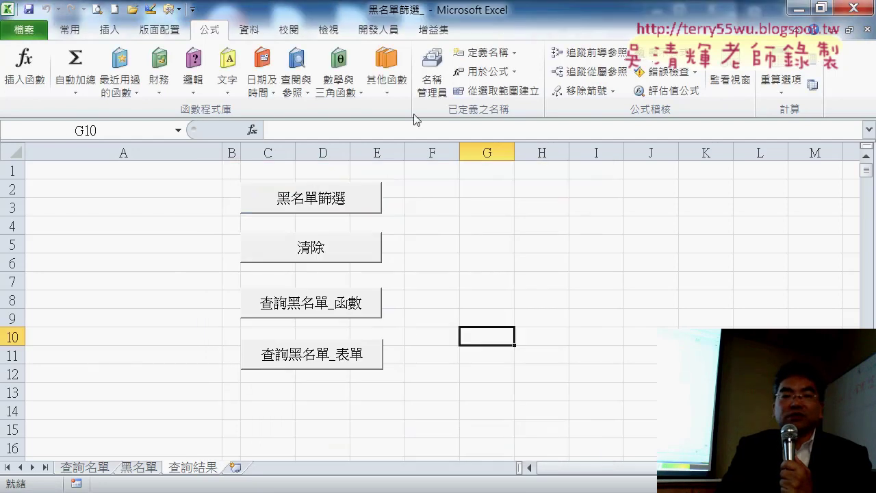
pyautogui.click(378, 29)
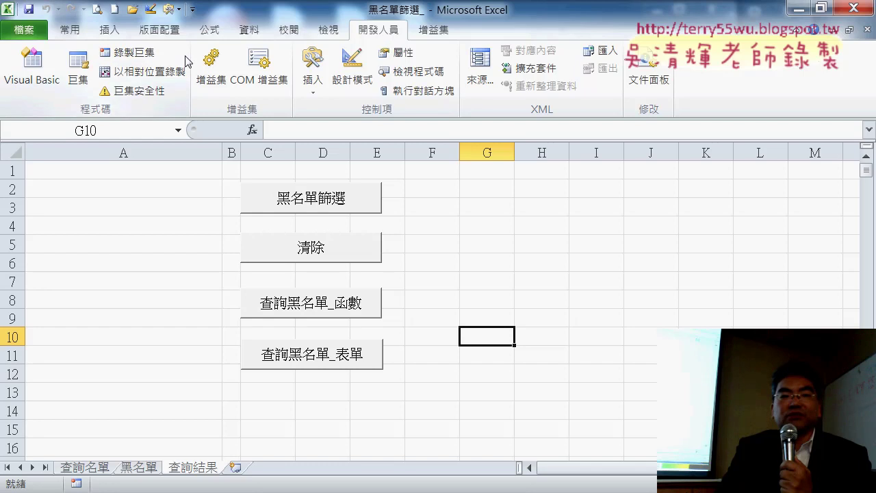
pyautogui.click(128, 52)
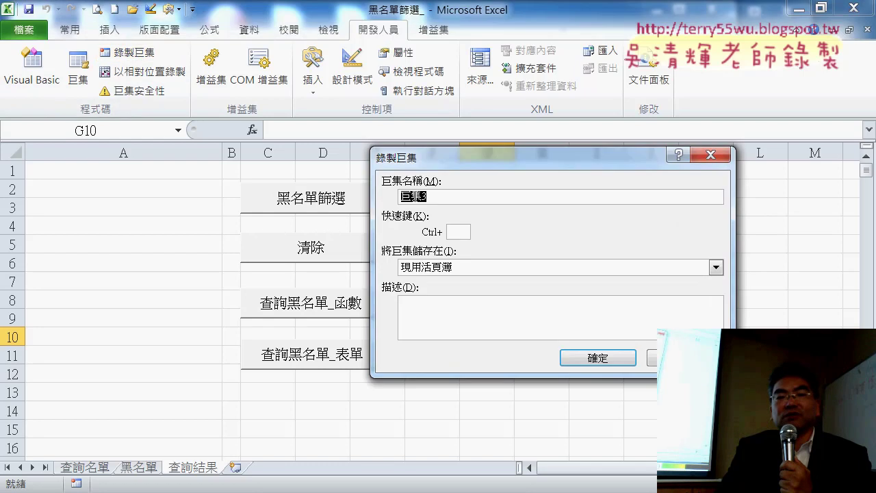
pyautogui.rightClick(429, 197)
pyautogui.click(472, 232)
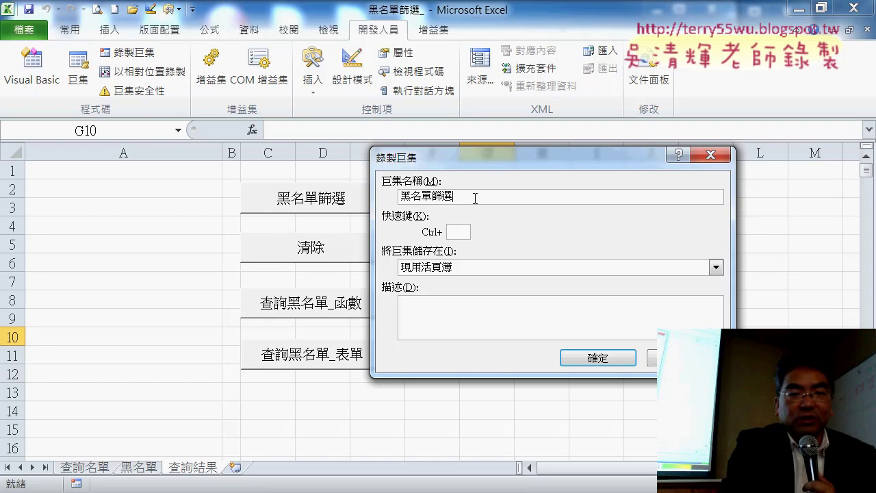
pyautogui.write('2')
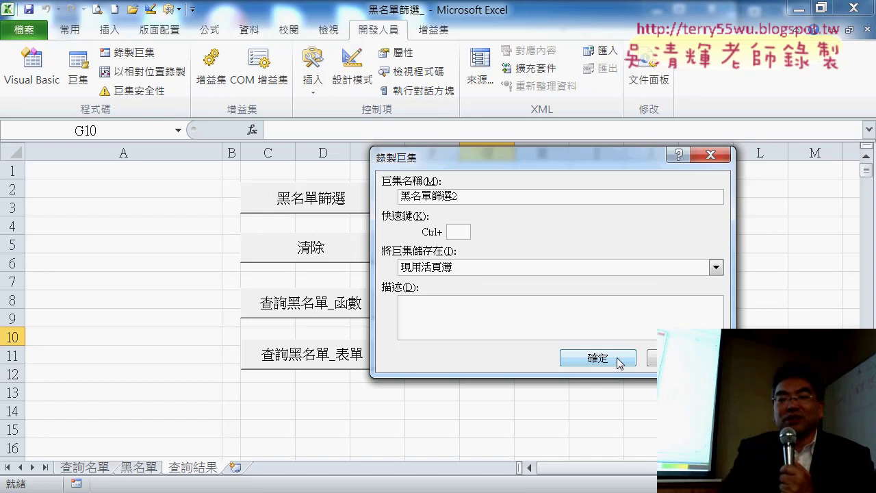
pyautogui.click(618, 360)
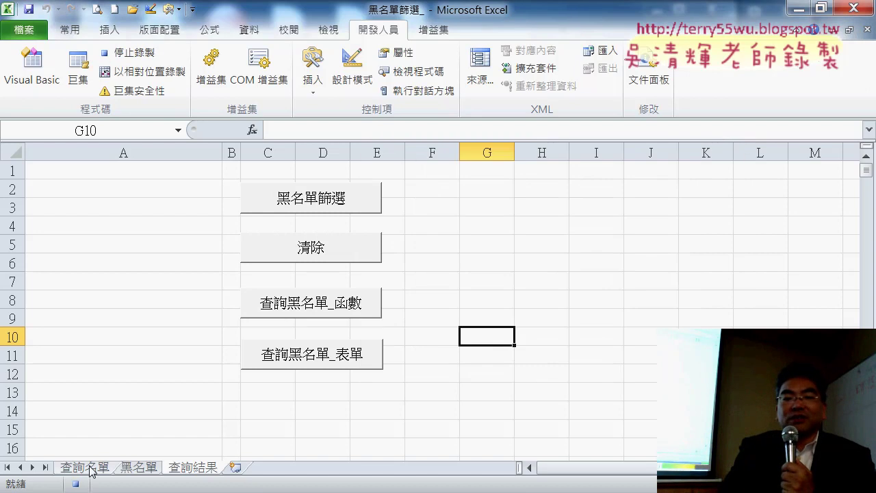
# - Re-enter =COUNTIF(黑名單, A2) in B2 of 查詢名單 and fill it down column B
pyautogui.click(90, 468)
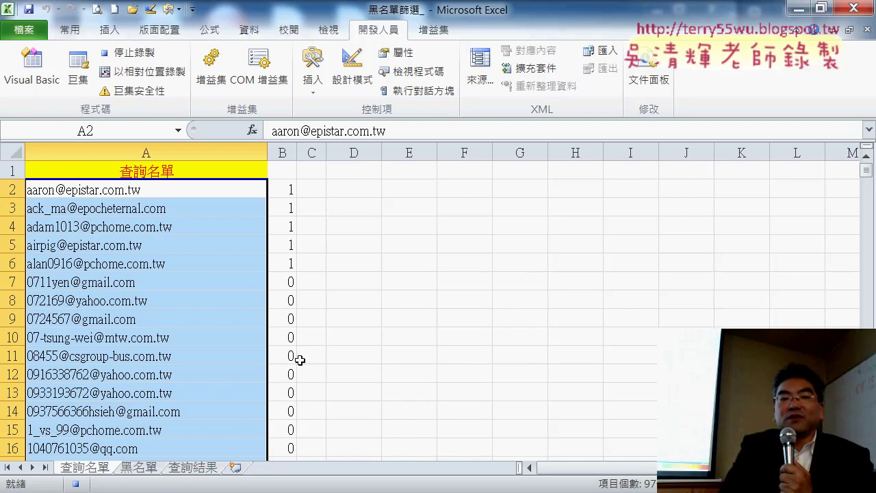
pyautogui.click(280, 191)
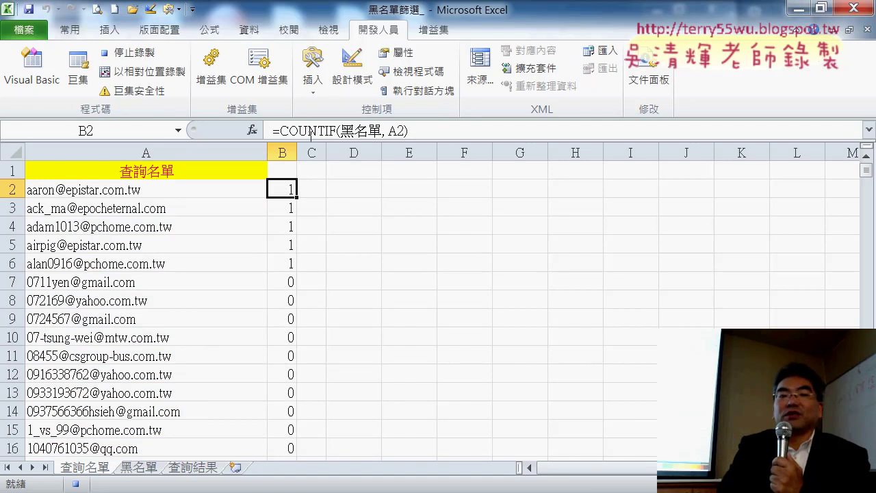
pyautogui.press('F2')
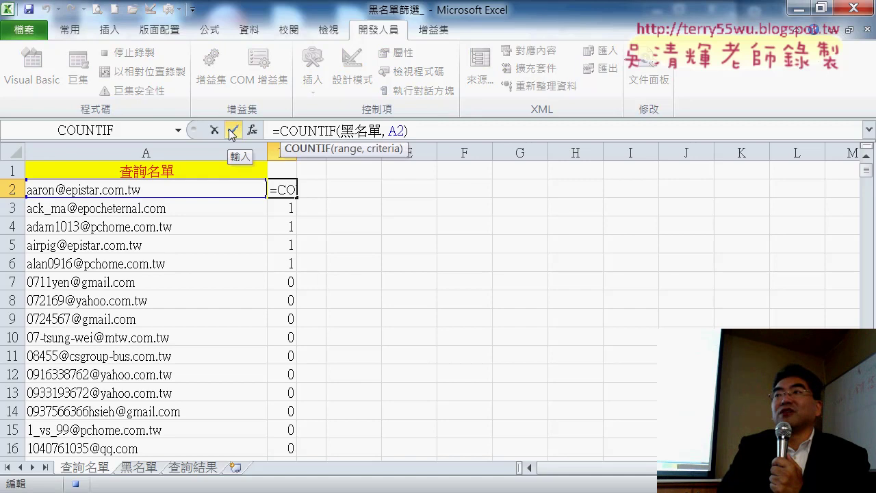
pyautogui.click(231, 131)
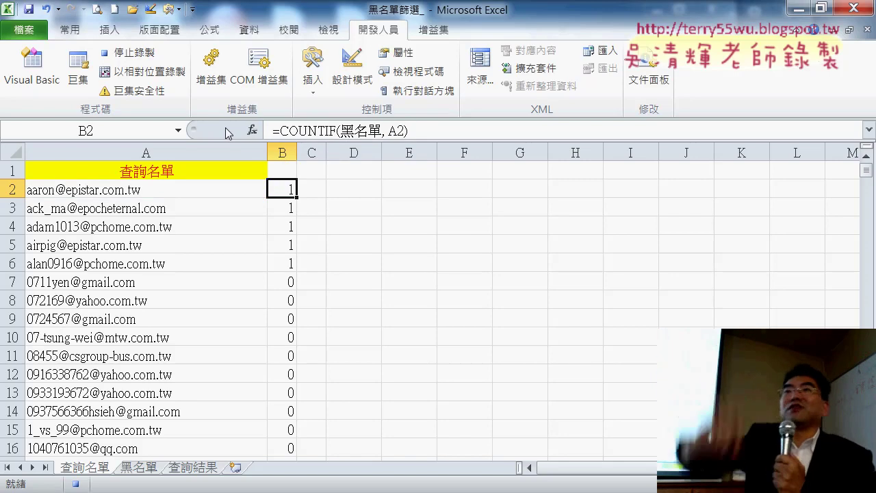
pyautogui.doubleClick(296, 195)
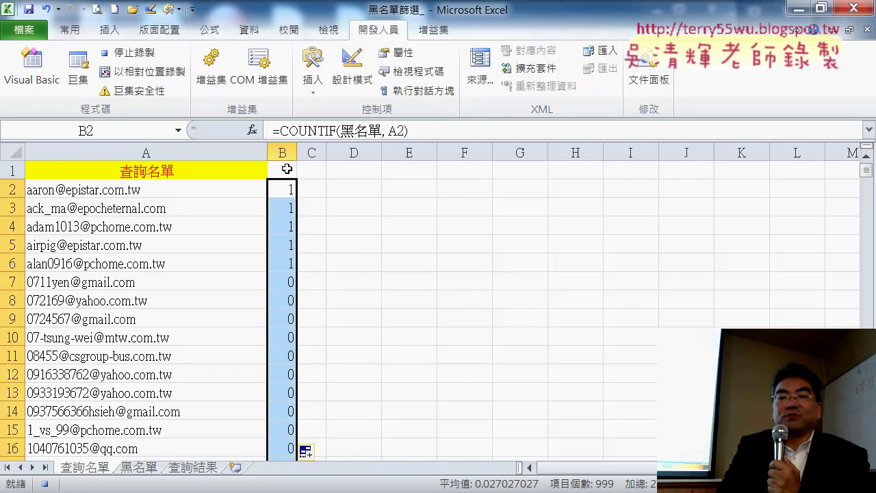
pyautogui.click(286, 168)
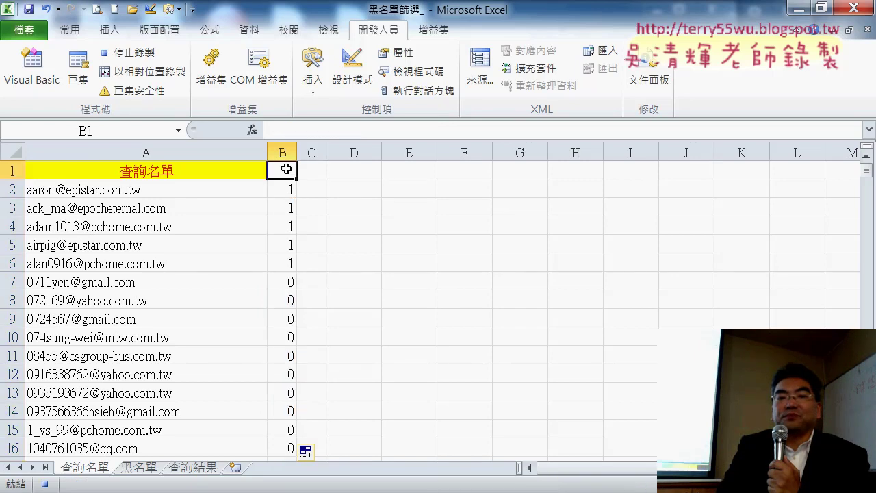
# - Filter column B of 查詢名單 to show only rows flagged 1 (27 of 999), then select A2
pyautogui.click(249, 30)
pyautogui.click(366, 68)
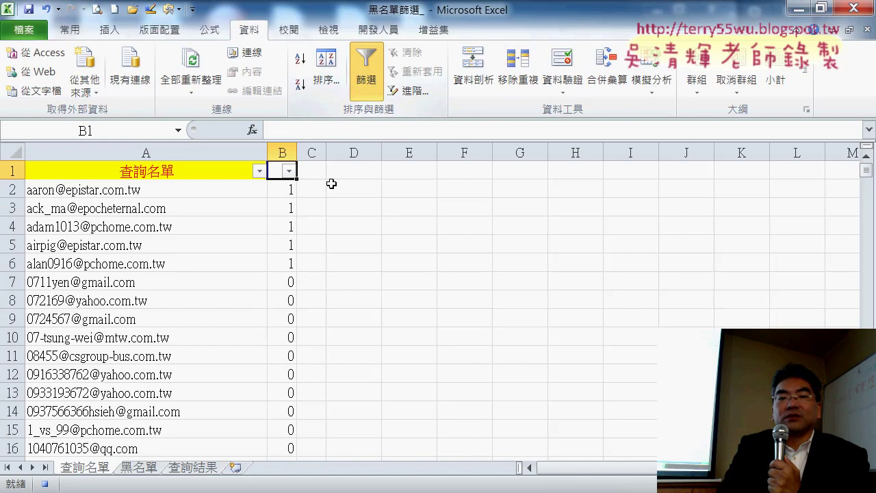
pyautogui.click(288, 171)
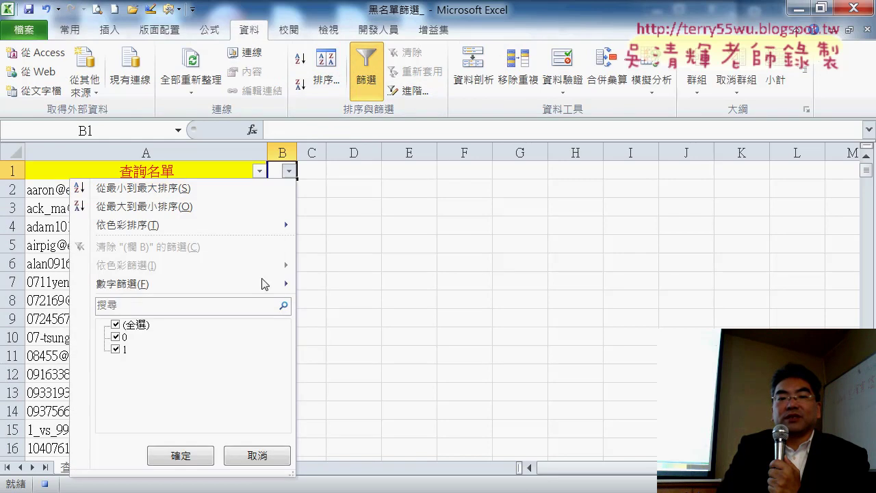
pyautogui.click(115, 324)
pyautogui.click(115, 337)
pyautogui.click(115, 349)
pyautogui.click(116, 336)
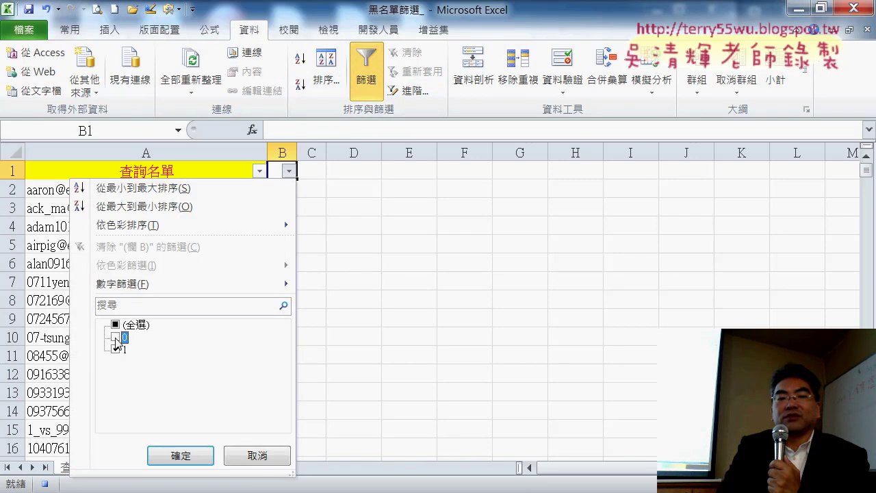
pyautogui.click(189, 459)
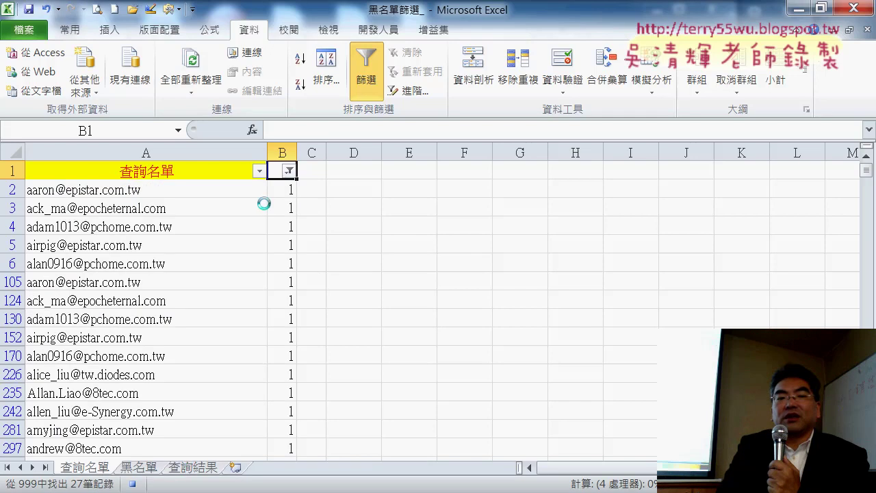
pyautogui.click(217, 188)
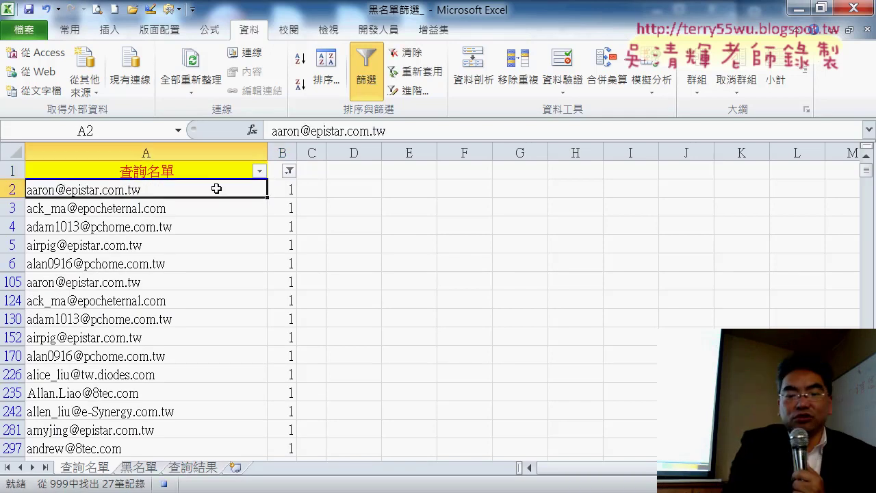
# - Copy the 27 filtered emails into 查詢結果 cell A1 and stop the macro recording
pyautogui.hotkey('ctrl', 'shift', 'Down')
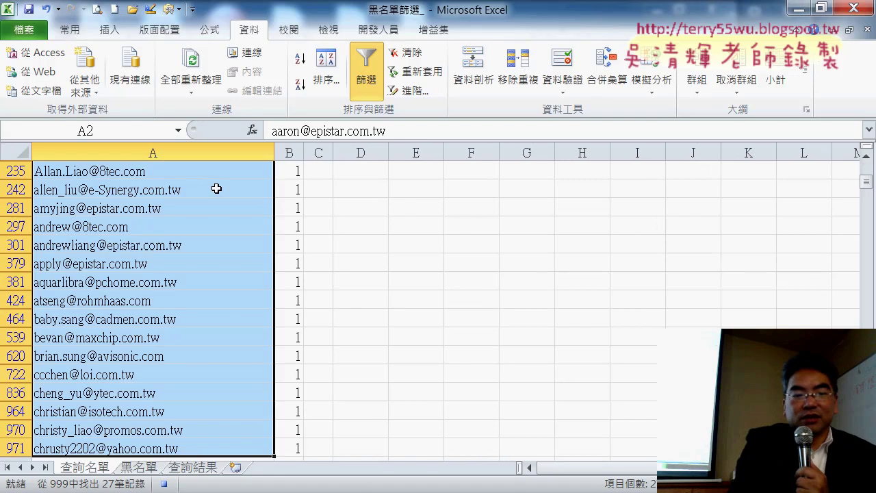
pyautogui.hotkey('ctrl', 'c')
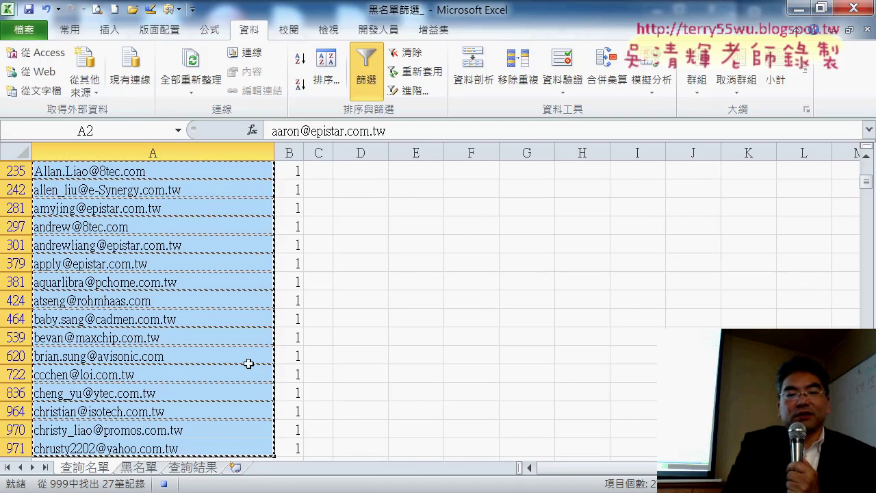
pyautogui.click(201, 468)
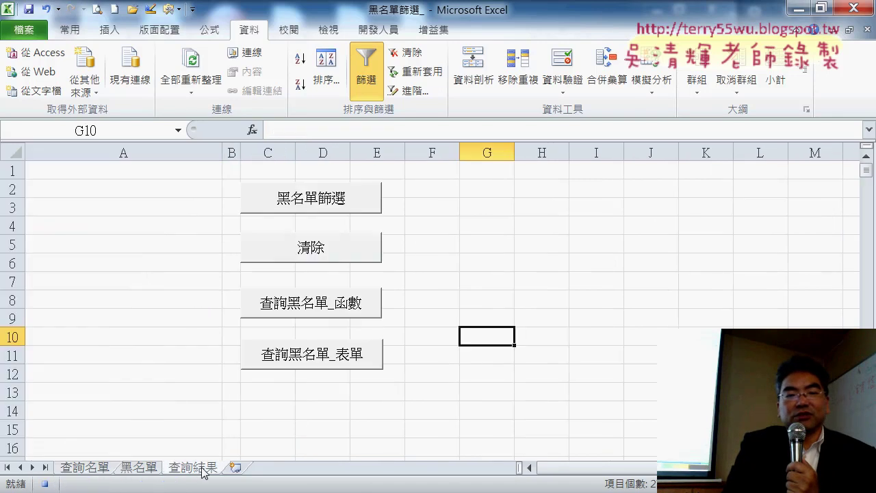
pyautogui.click(158, 169)
pyautogui.hotkey('ctrl', 'v')
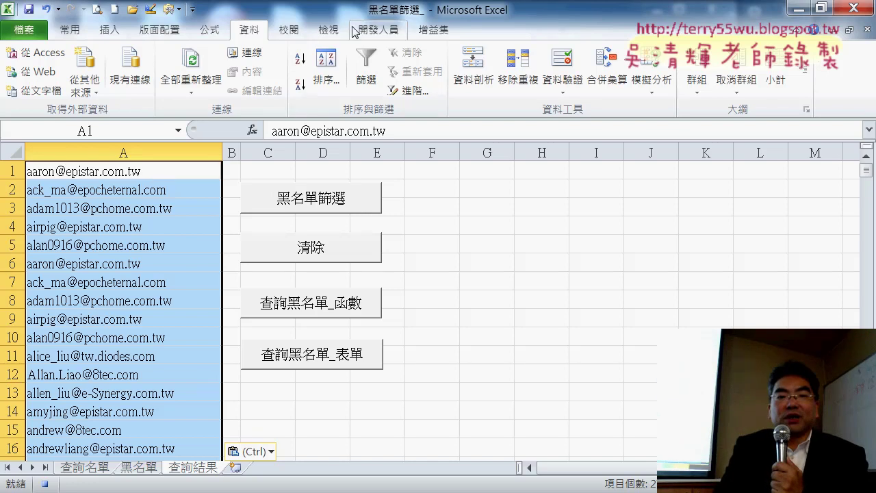
pyautogui.click(379, 32)
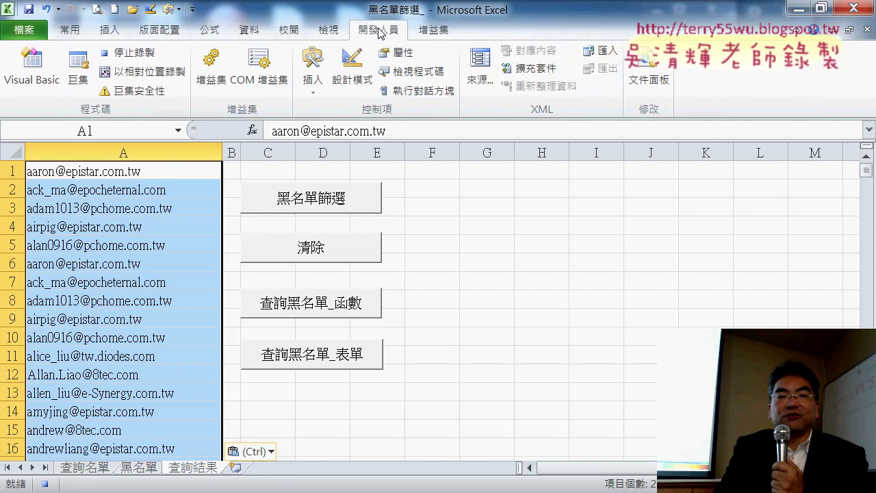
pyautogui.click(126, 57)
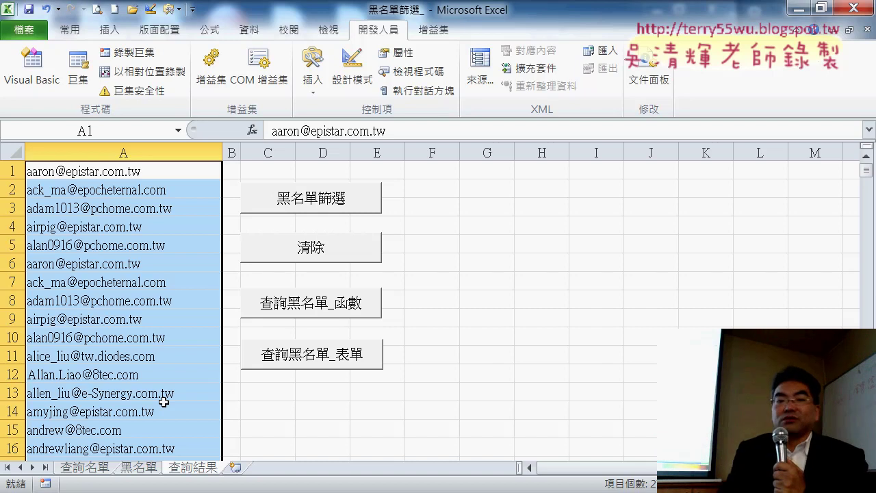
# - Clear column A with the 清除 button and view the 黑名單篩選 button's current macro code
pyautogui.click(465, 257)
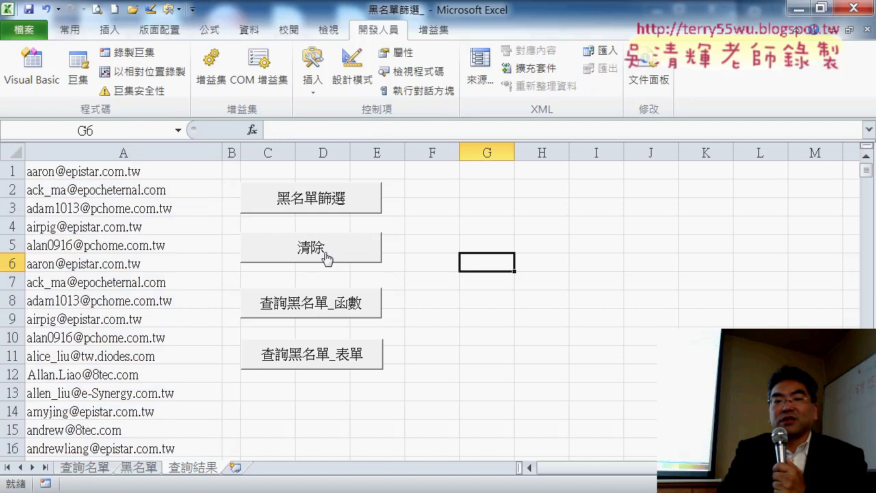
pyautogui.click(326, 253)
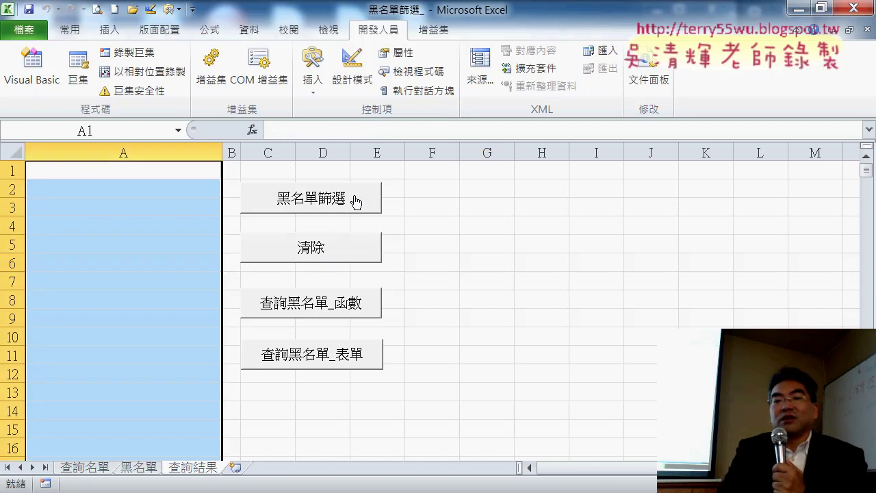
pyautogui.rightClick(355, 201)
pyautogui.click(431, 326)
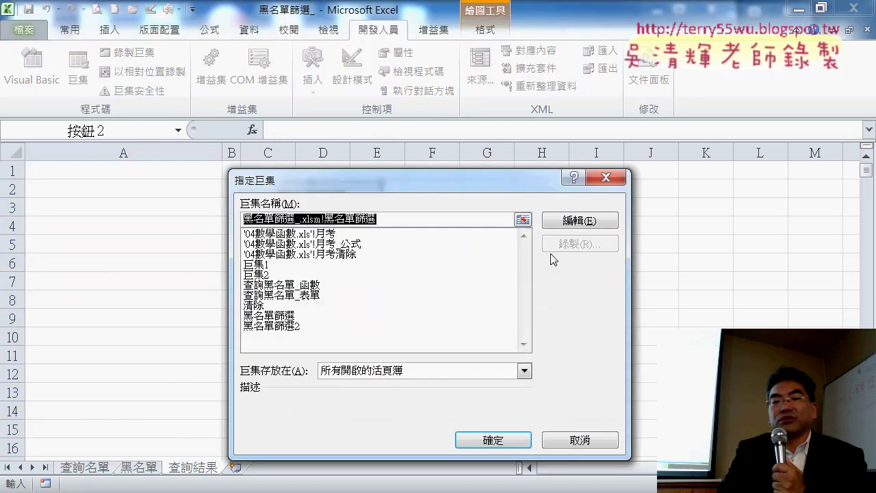
pyautogui.click(575, 220)
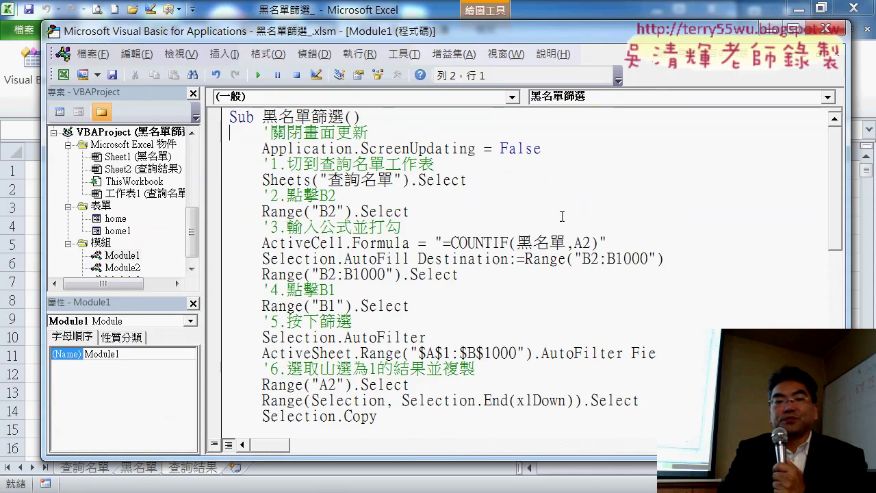
pyautogui.click(840, 30)
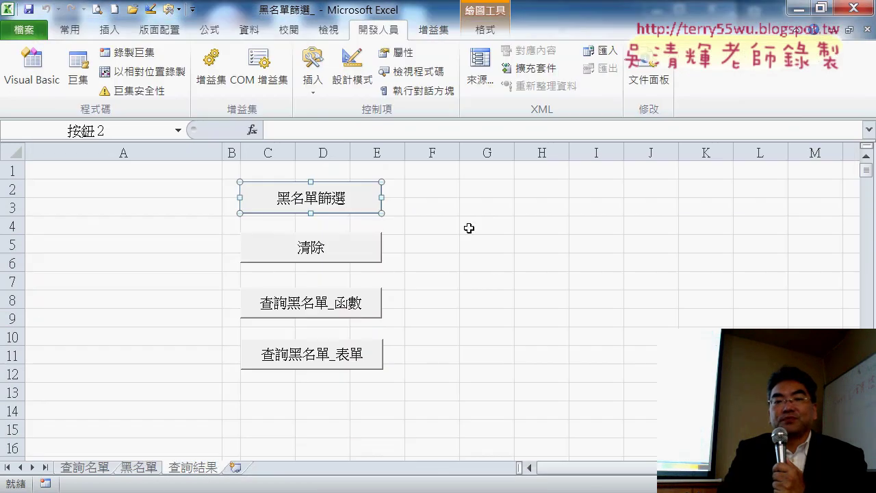
# - Assign the 黑名單篩選2 macro to the 黑名單篩選 button
pyautogui.rightClick(358, 201)
pyautogui.click(404, 335)
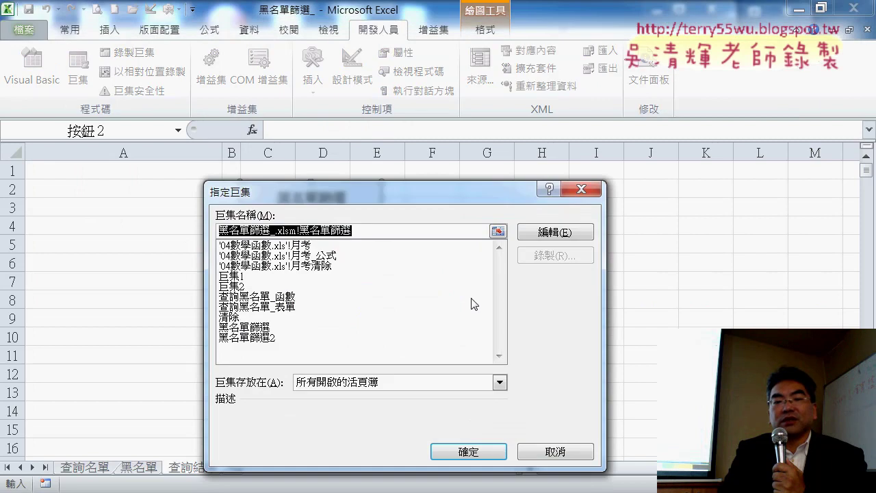
pyautogui.click(271, 338)
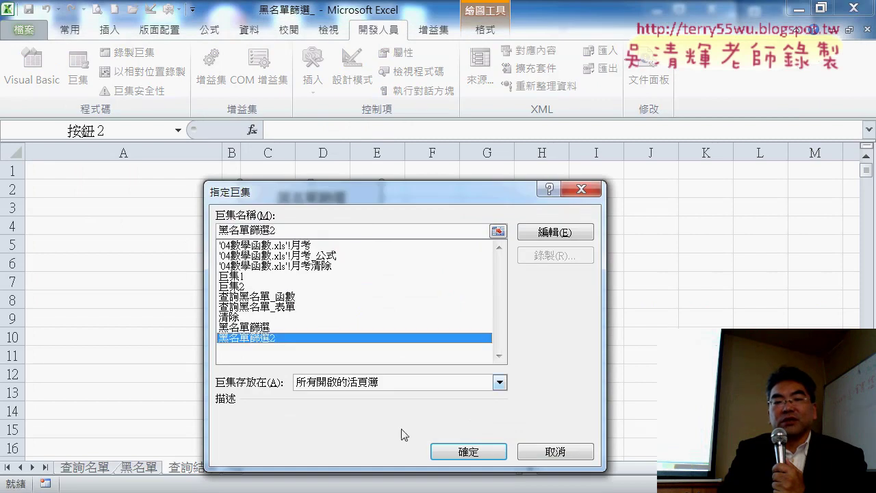
pyautogui.click(460, 453)
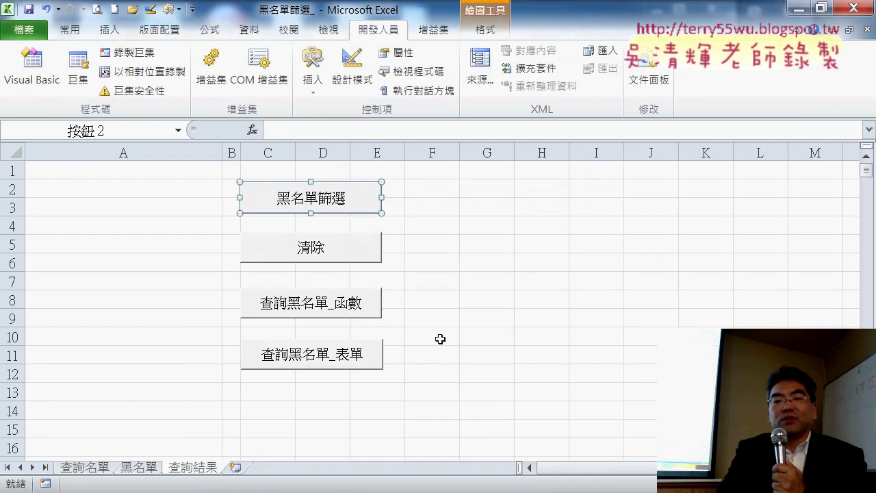
# - Open the 黑名單篩選2 code in Module3 and delete its comment header lines
pyautogui.click(78, 68)
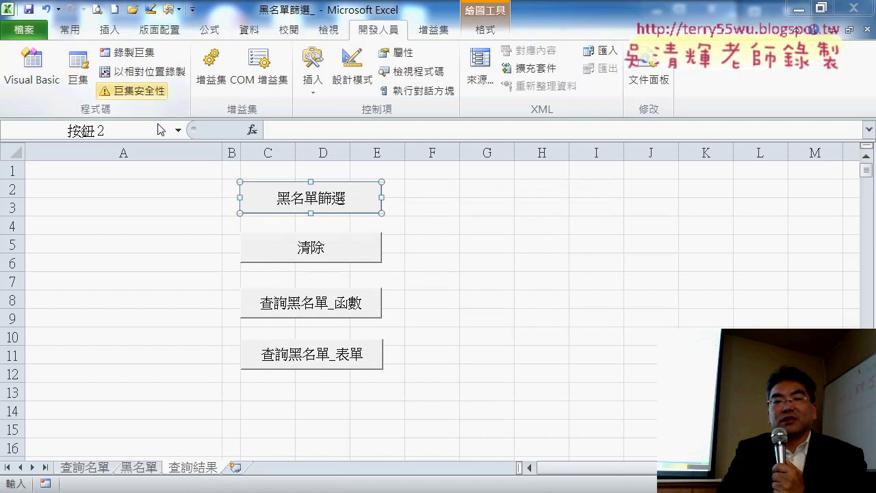
pyautogui.click(427, 273)
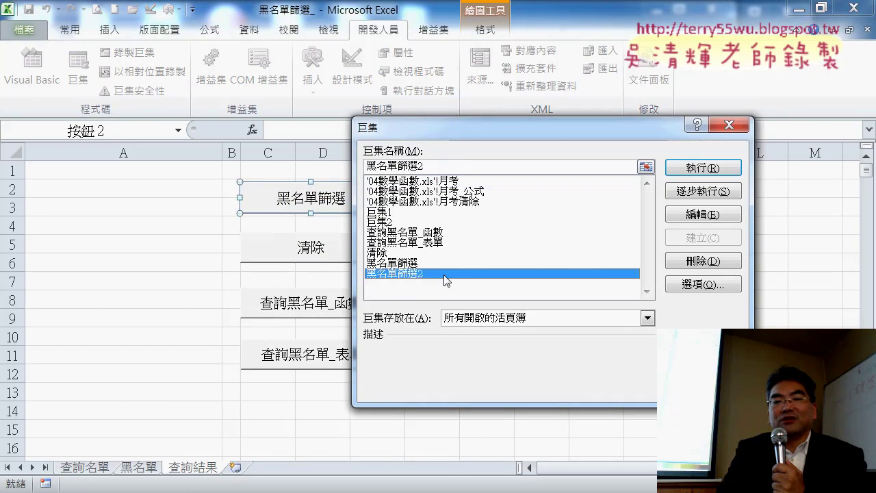
pyautogui.click(705, 214)
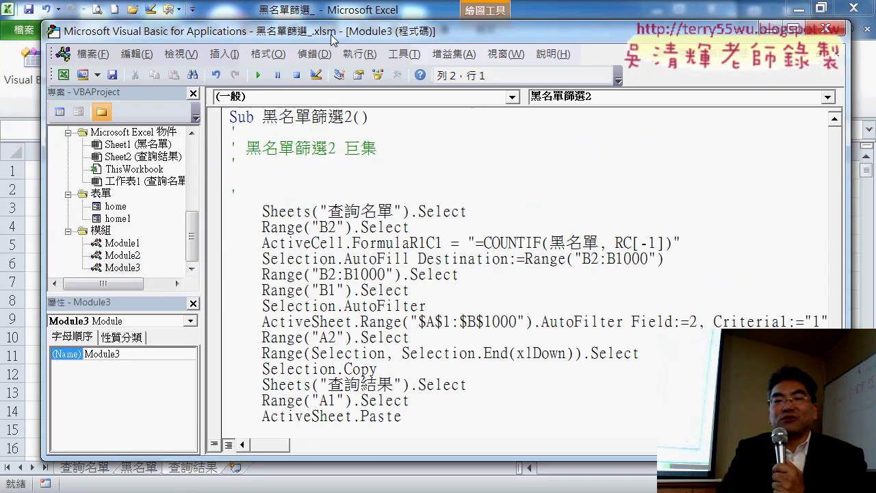
pyautogui.moveTo(331, 38); pyautogui.dragTo(530, 52)
pyautogui.moveTo(430, 218); pyautogui.dragTo(423, 144)
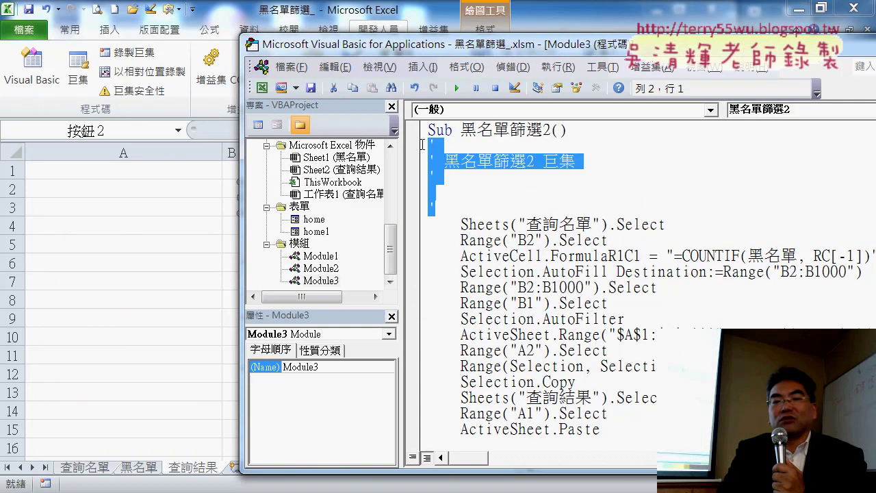
pyautogui.press('Delete')
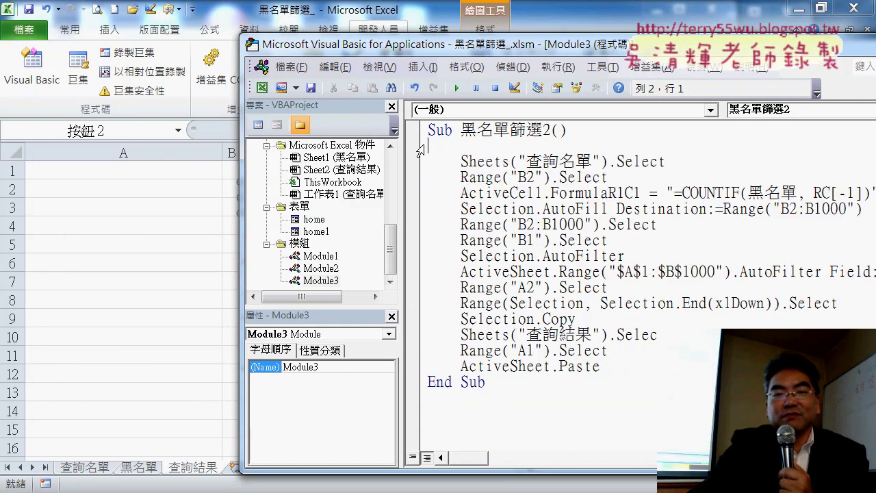
pyautogui.press('Delete')
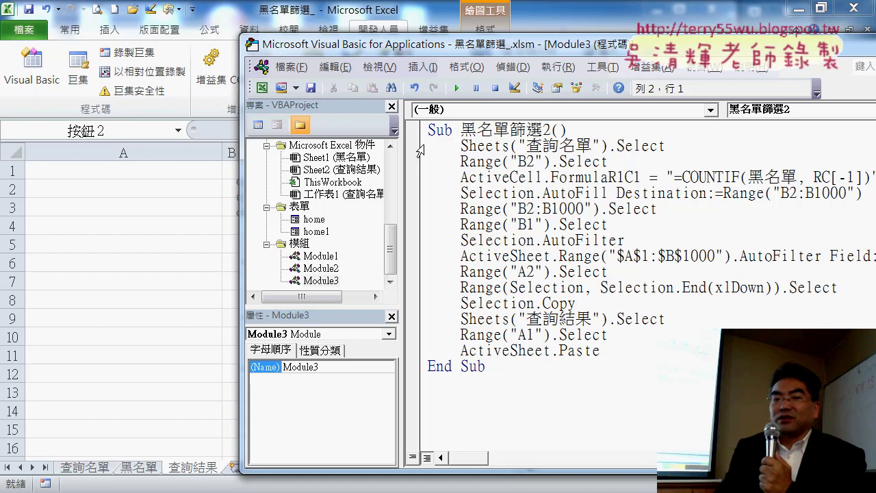
# - Step through 黑名單篩選2 with F8: switch sheets, write COUNTIF in B2 and fill it down
pyautogui.click(593, 146)
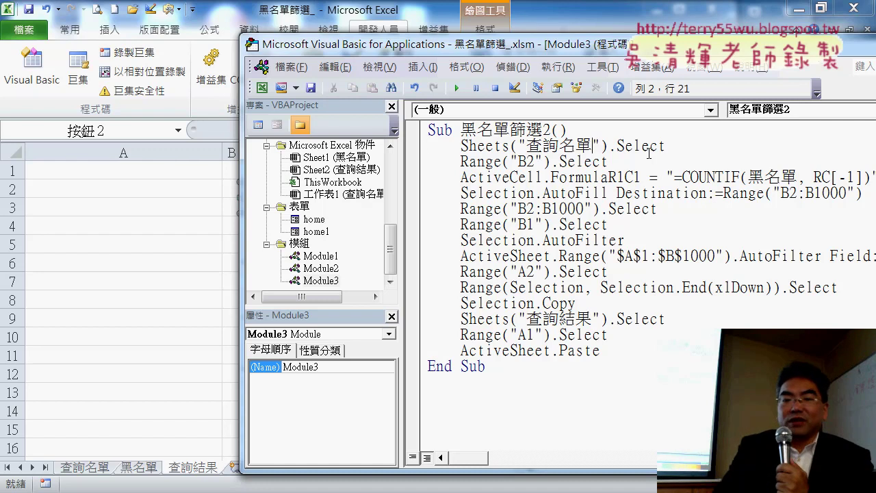
pyautogui.press('F8')
pyautogui.press('F8')
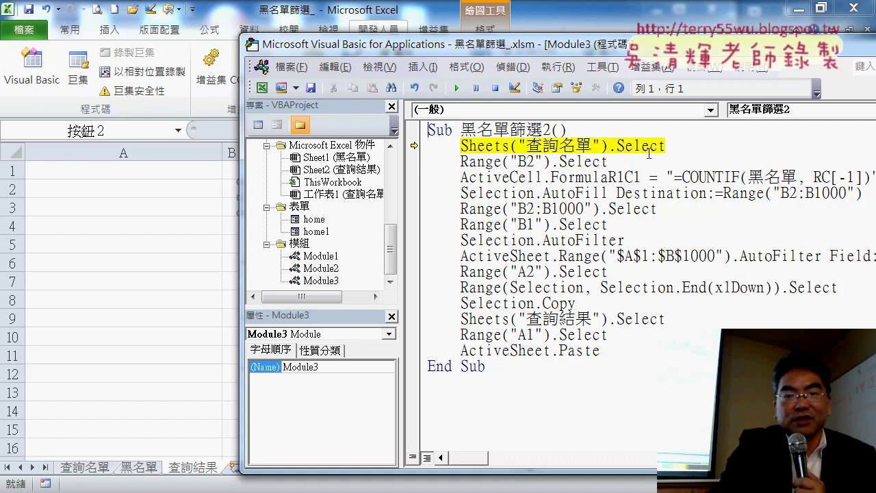
pyautogui.press('F8')
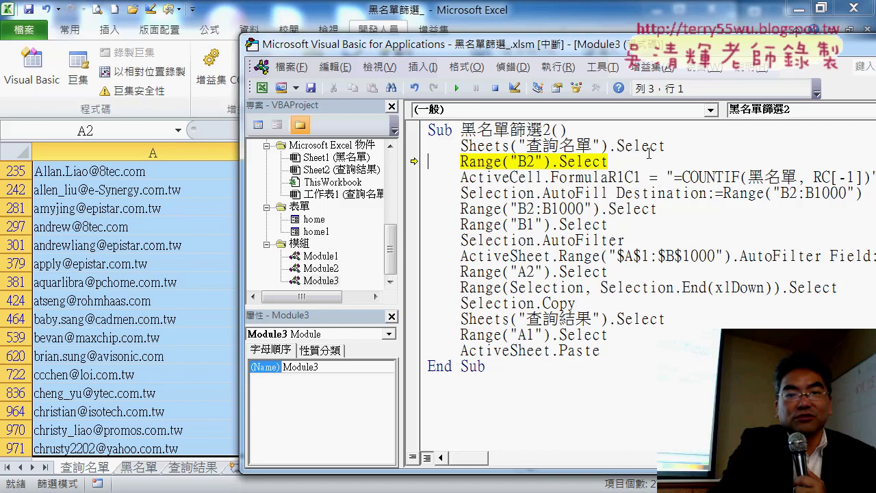
pyautogui.press('F8')
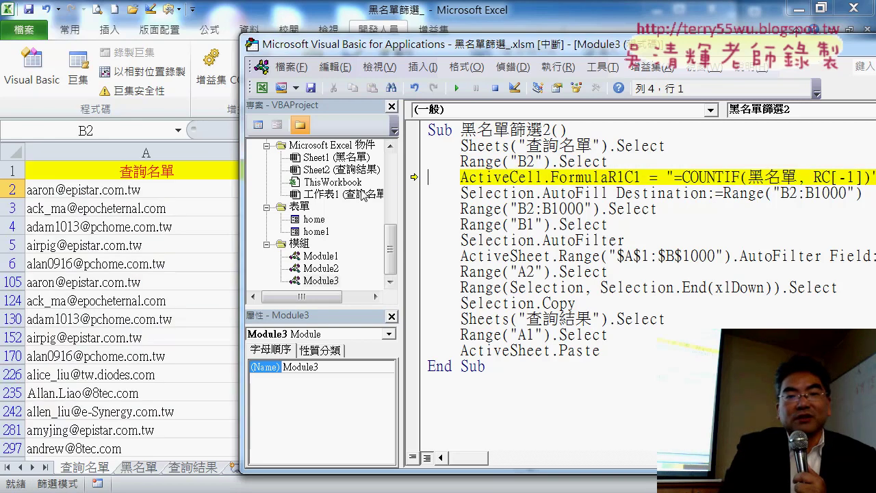
pyautogui.moveTo(400, 196); pyautogui.dragTo(342, 196)
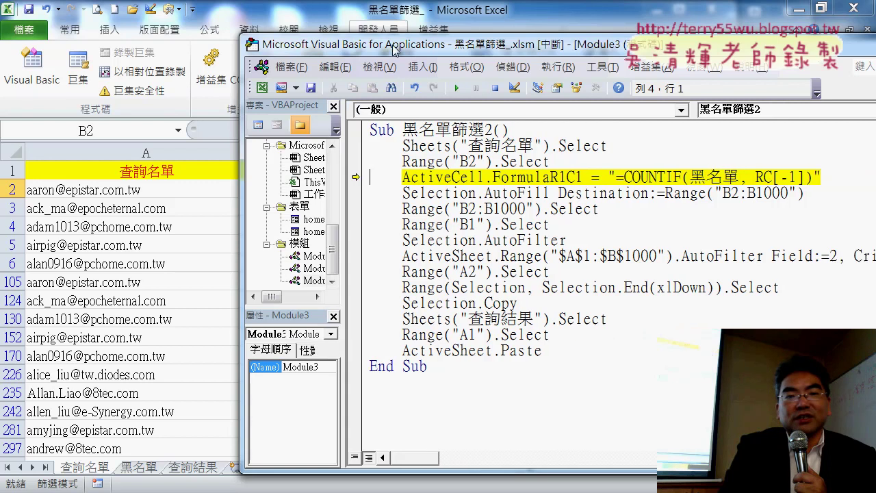
pyautogui.moveTo(410, 44); pyautogui.dragTo(523, 45)
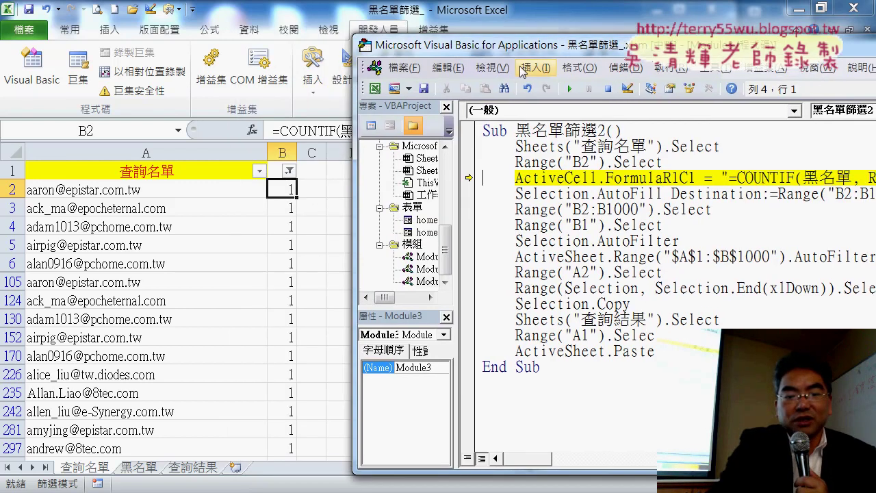
pyautogui.press('F8')
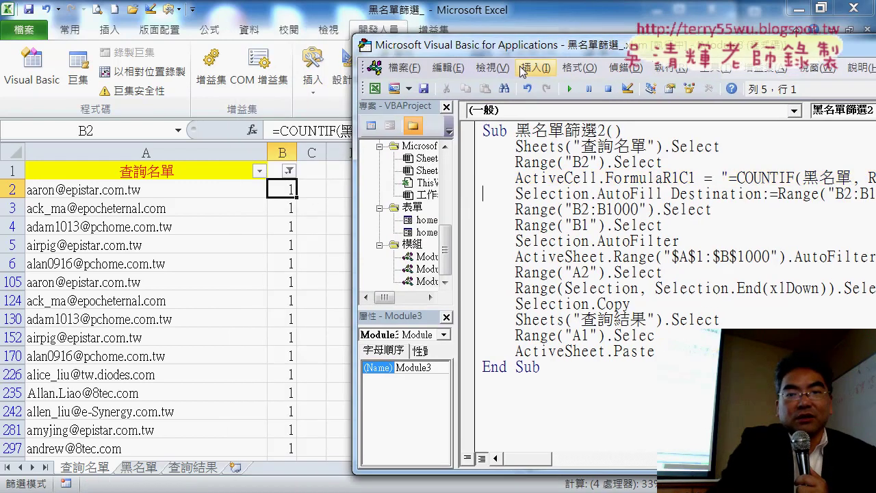
pyautogui.press('F8')
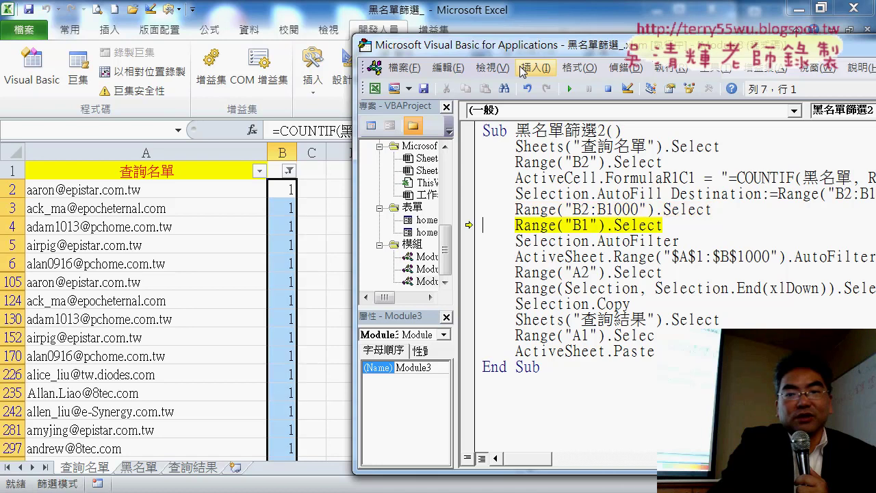
pyautogui.press('F8')
pyautogui.press('F8')
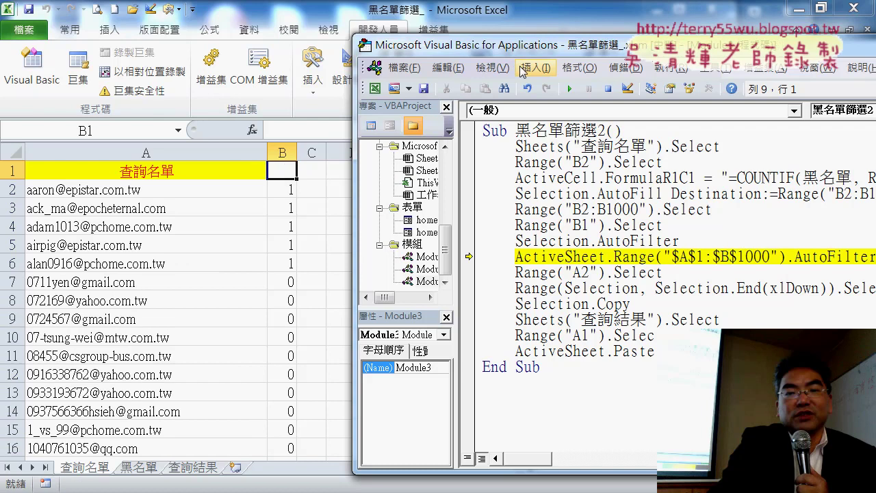
# - Keep stepping to filter the matches, copy the emails and switch to 查詢結果
pyautogui.press('F8')
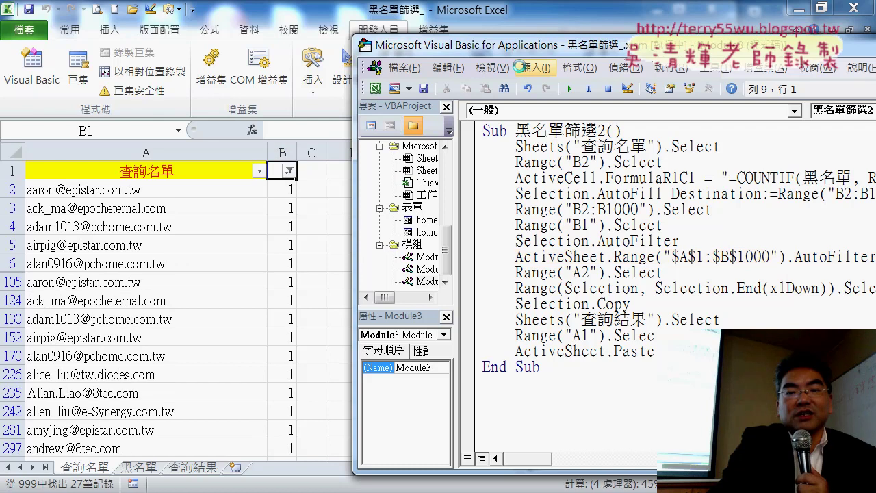
pyautogui.press('F8')
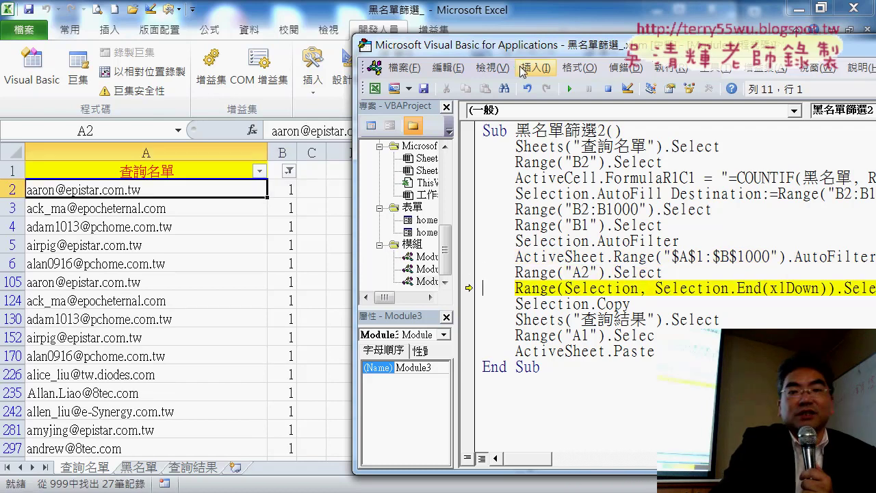
pyautogui.press('F8')
pyautogui.press('F8')
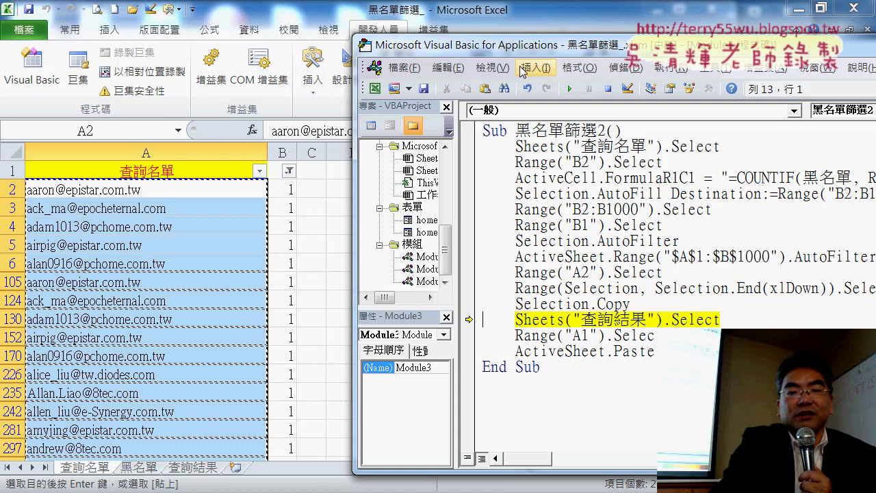
pyautogui.press('F8')
pyautogui.press('F8')
pyautogui.press('F8')
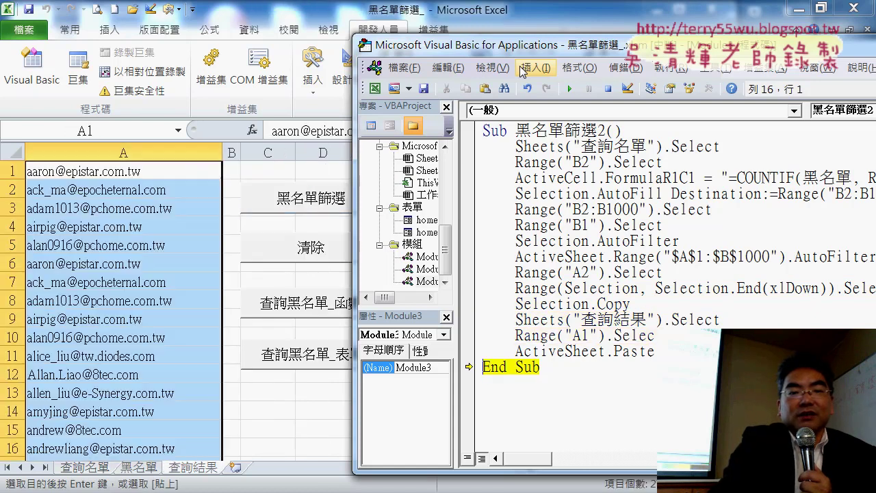
pyautogui.click(603, 236)
pyautogui.moveTo(582, 45); pyautogui.dragTo(332, 37)
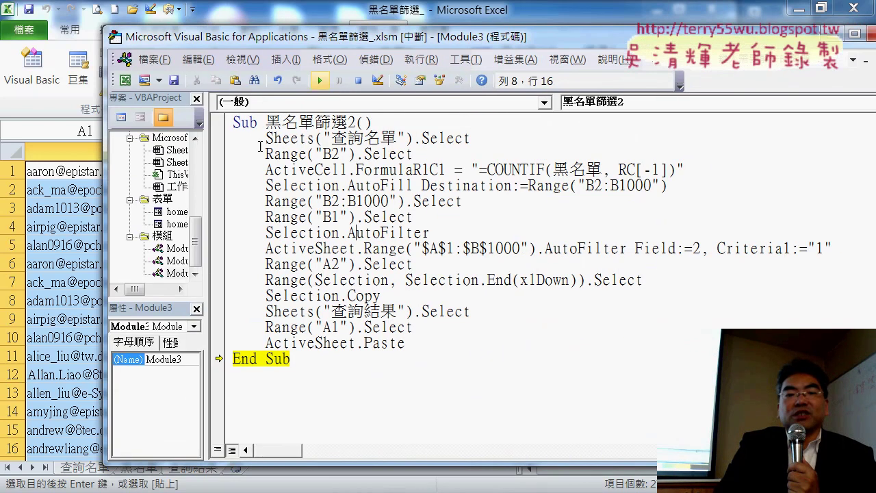
# - Open Module1 and highlight the step 1-3 comments of the original 黑名單篩選 macro
pyautogui.moveTo(203, 251); pyautogui.dragTo(305, 253)
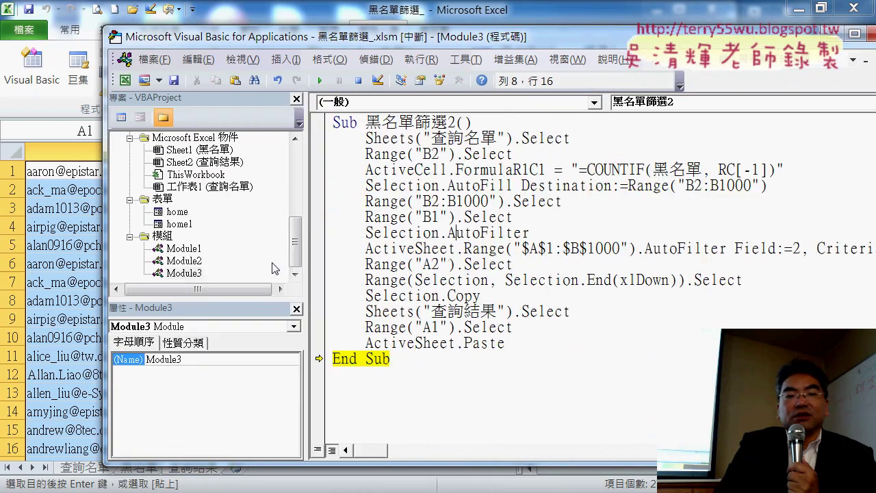
pyautogui.click(194, 266)
pyautogui.doubleClick(185, 261)
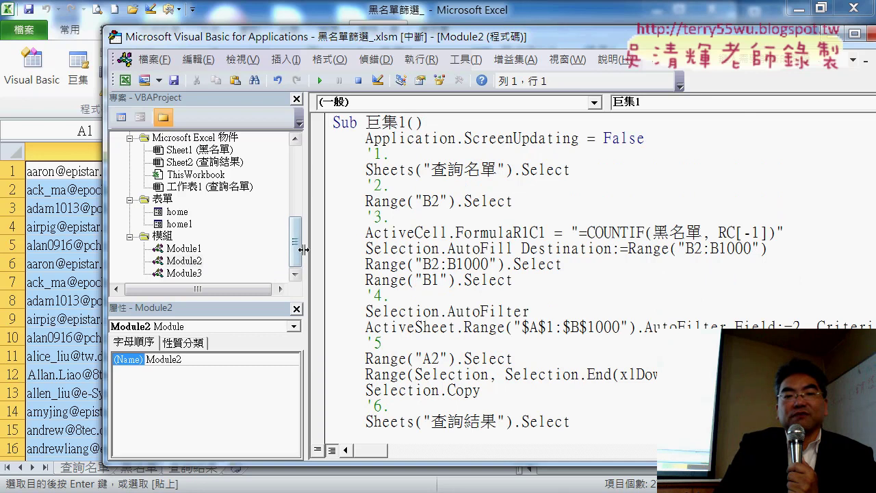
pyautogui.doubleClick(188, 248)
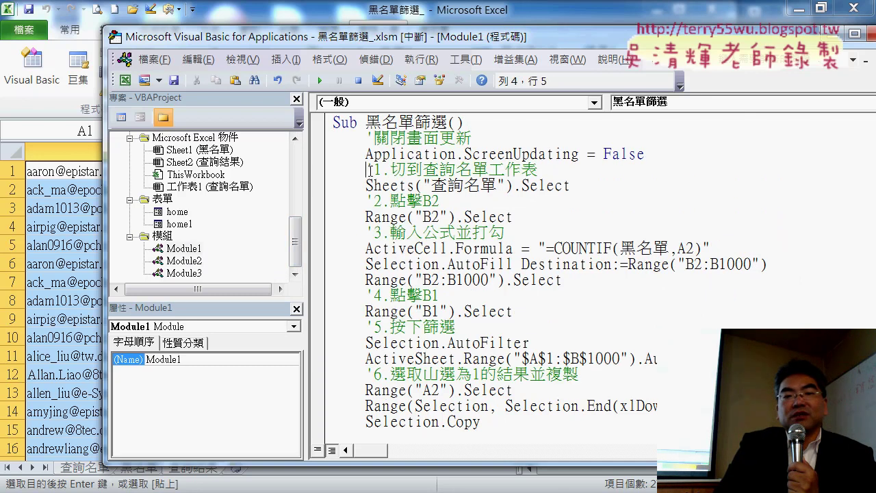
pyautogui.moveTo(367, 169); pyautogui.dragTo(538, 176)
pyautogui.moveTo(368, 201); pyautogui.dragTo(440, 202)
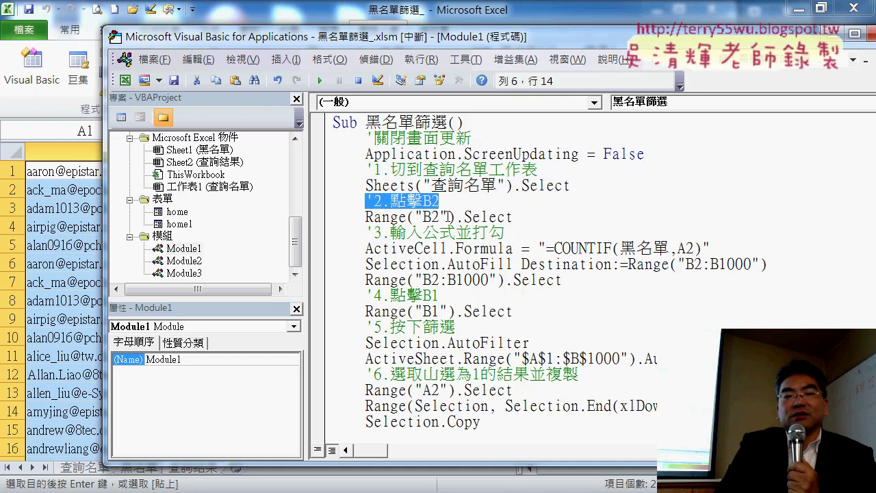
pyautogui.moveTo(372, 233); pyautogui.dragTo(472, 234)
pyautogui.moveTo(389, 295); pyautogui.dragTo(439, 295)
pyautogui.moveTo(389, 327); pyautogui.dragTo(425, 327)
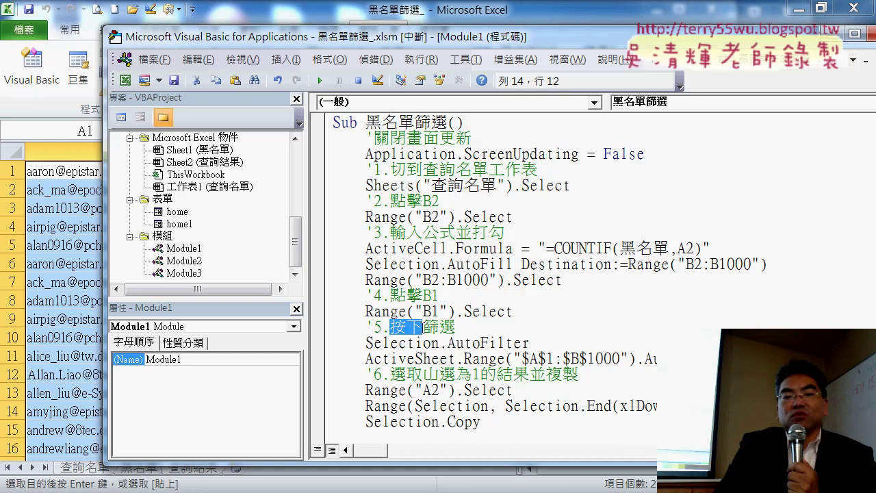
# - Scroll down to the 清除 routine that clears column A
pyautogui.click(423, 374)
pyautogui.scroll(-3, 502, 358)
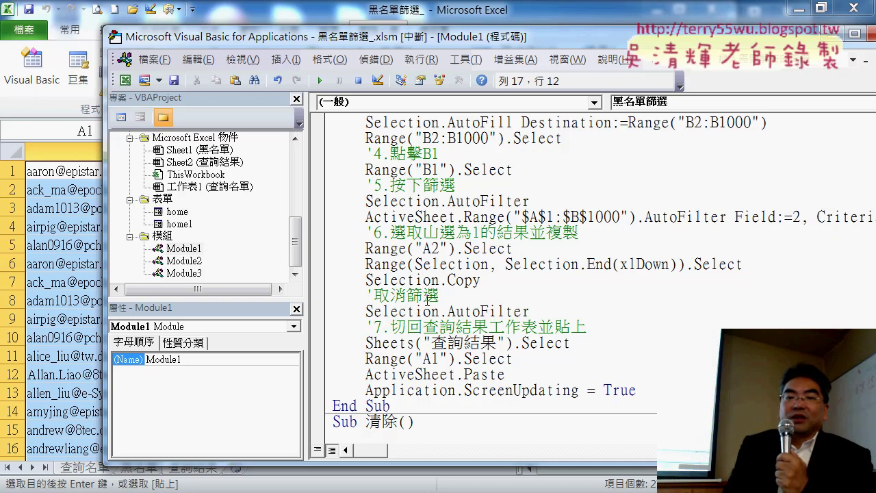
pyautogui.scroll(-3, 490, 367)
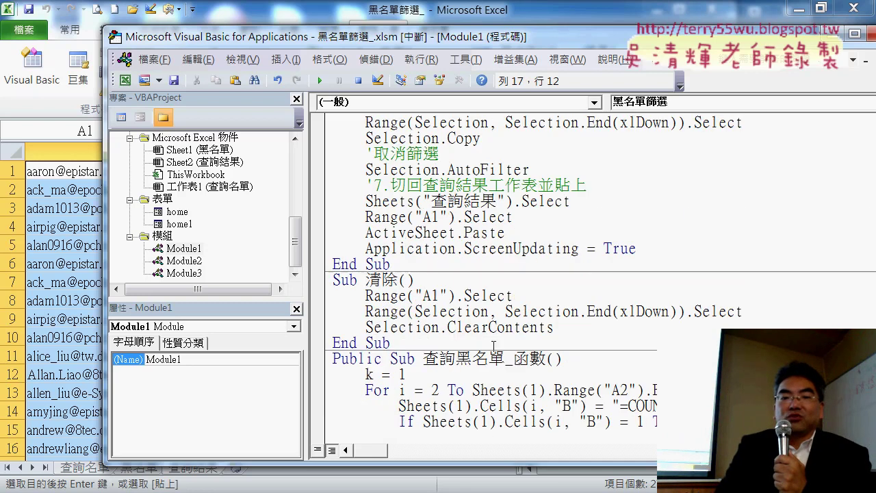
pyautogui.click(438, 331)
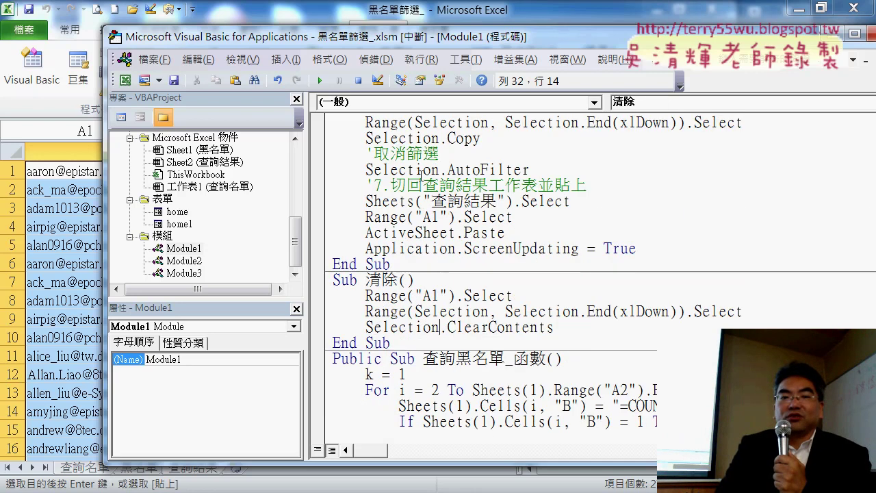
# - Run 清除 from the VBA editor and from the sheet's 清除 button to empty column A
pyautogui.click(319, 80)
pyautogui.click(322, 7)
pyautogui.click(531, 260)
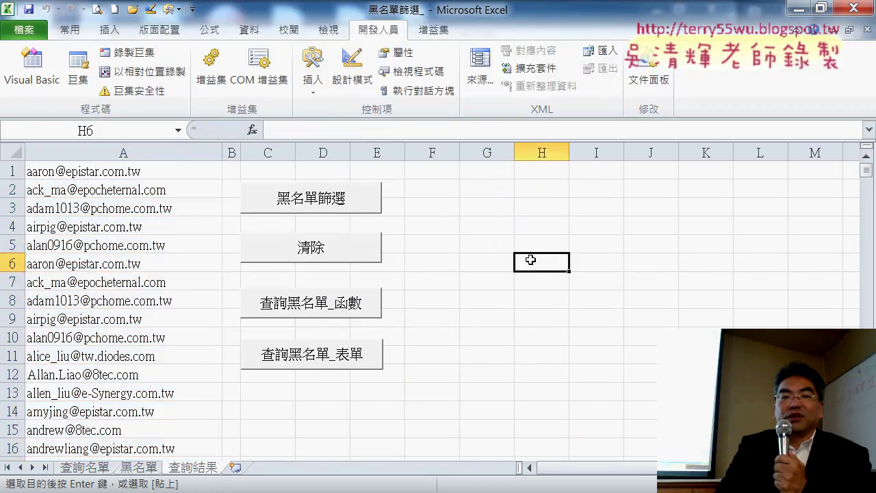
pyautogui.click(333, 262)
# - Run the 黑名單篩選 button twice, clearing column A with 清除 after each run
pyautogui.click(327, 200)
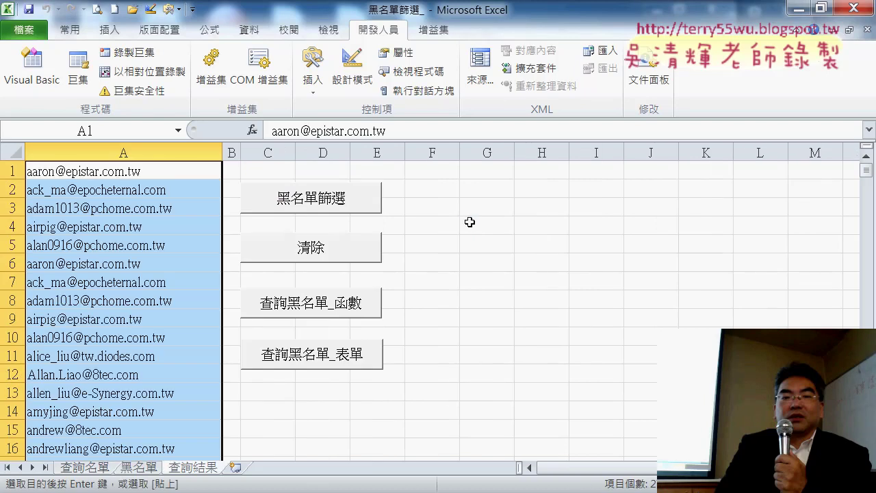
pyautogui.click(301, 254)
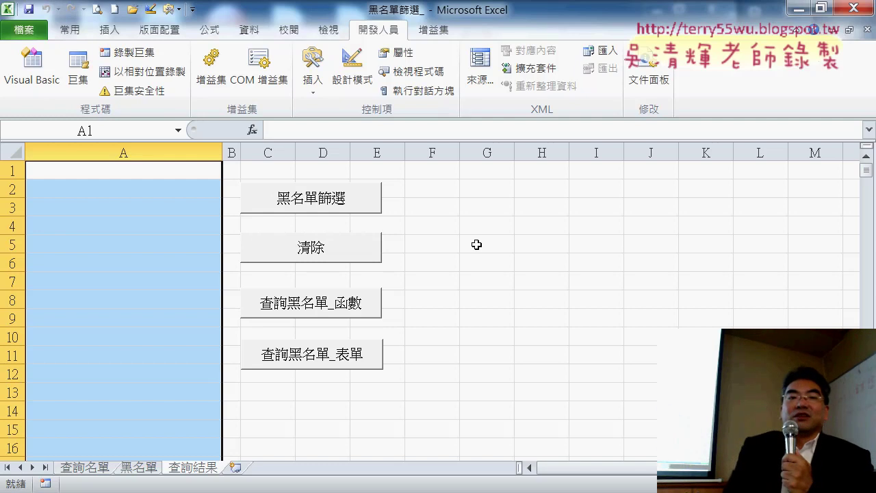
pyautogui.click(332, 203)
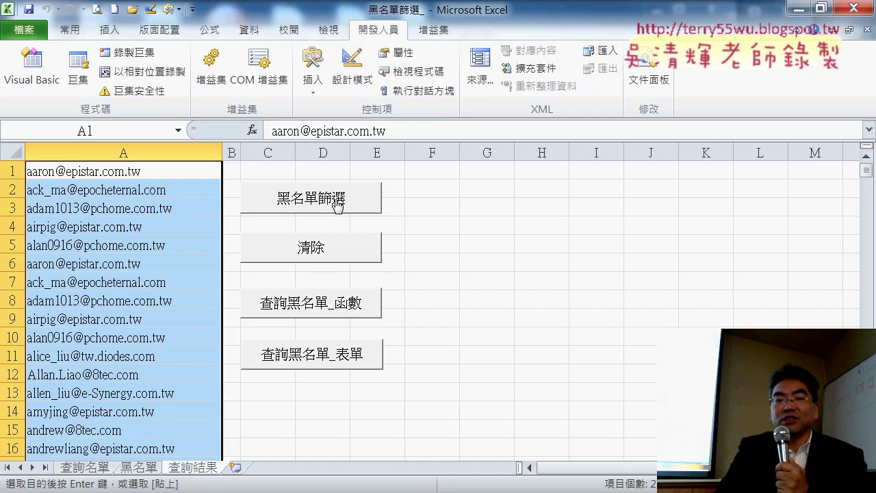
pyautogui.click(339, 254)
# - Open the 黑名單篩選2 code assigned to the 黑名單篩選 button and insert a blank line under Sub 黑名單篩選2()
pyautogui.rightClick(343, 199)
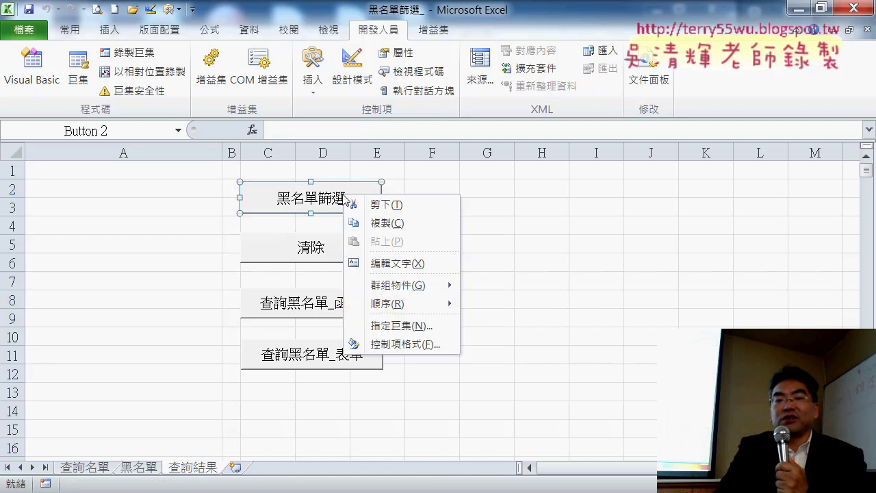
pyautogui.click(418, 323)
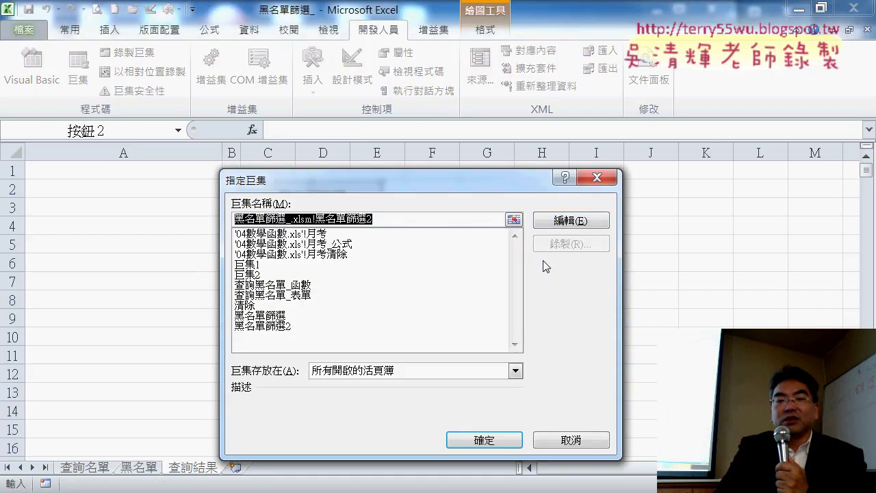
pyautogui.click(572, 221)
pyautogui.click(472, 123)
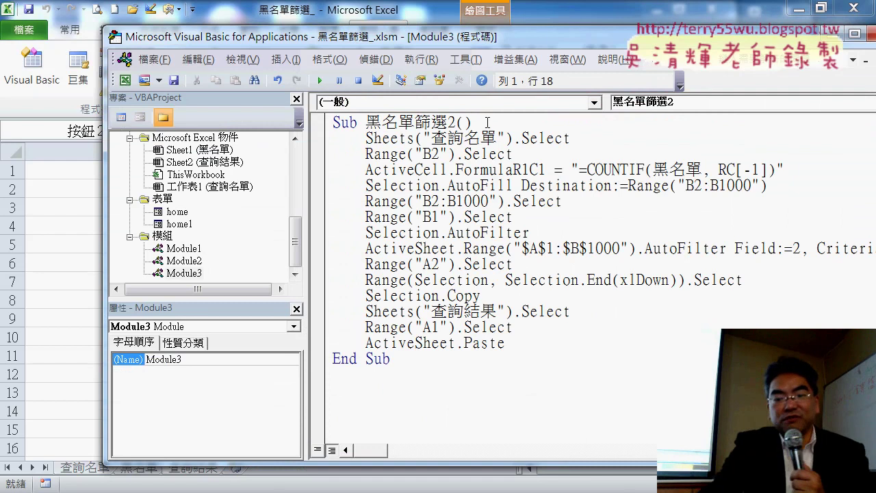
pyautogui.press('Return')
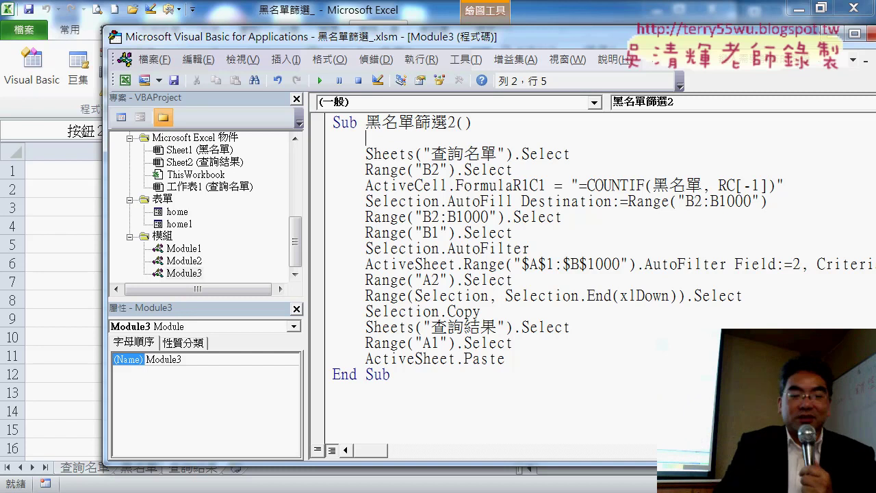
# - Add Application.ScreenUpdating = False as line 2, then add a new line after ActiveSheet.Paste
pyautogui.write('a')
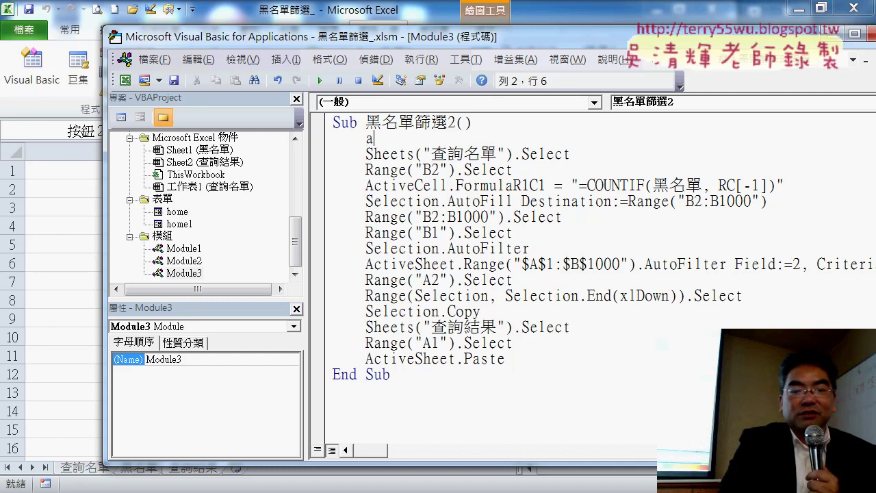
pyautogui.write('ppli')
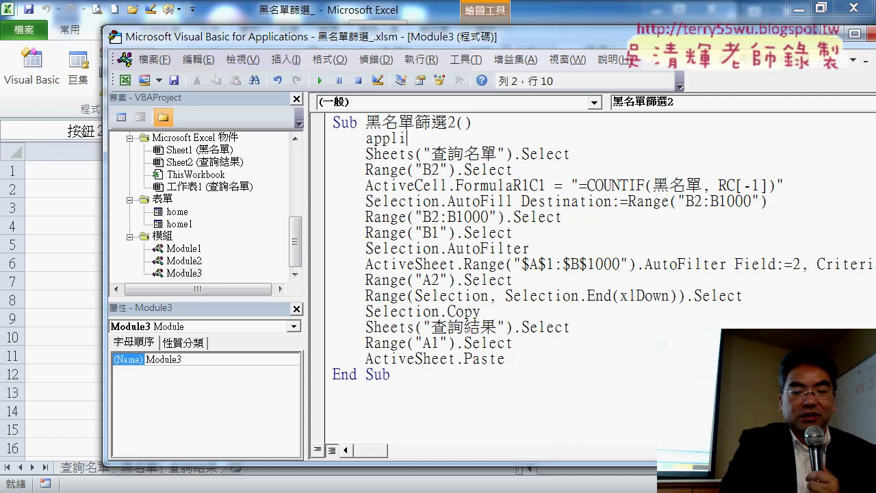
pyautogui.write('catio')
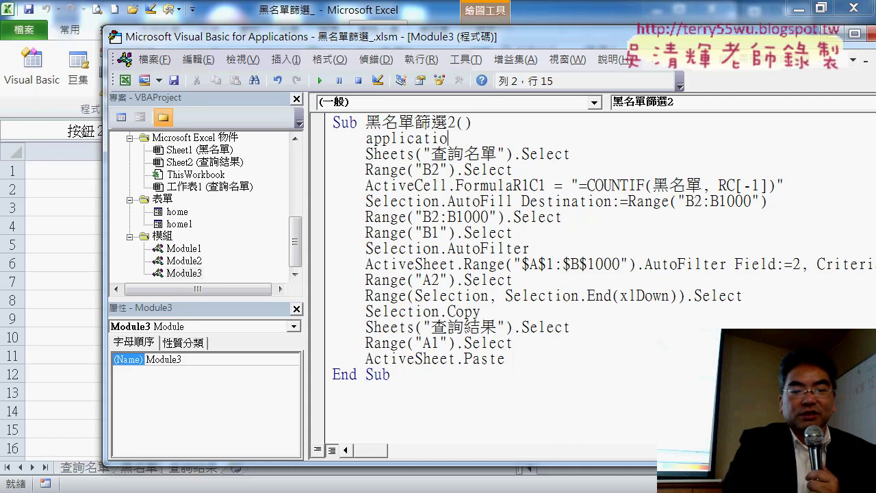
pyautogui.write('n')
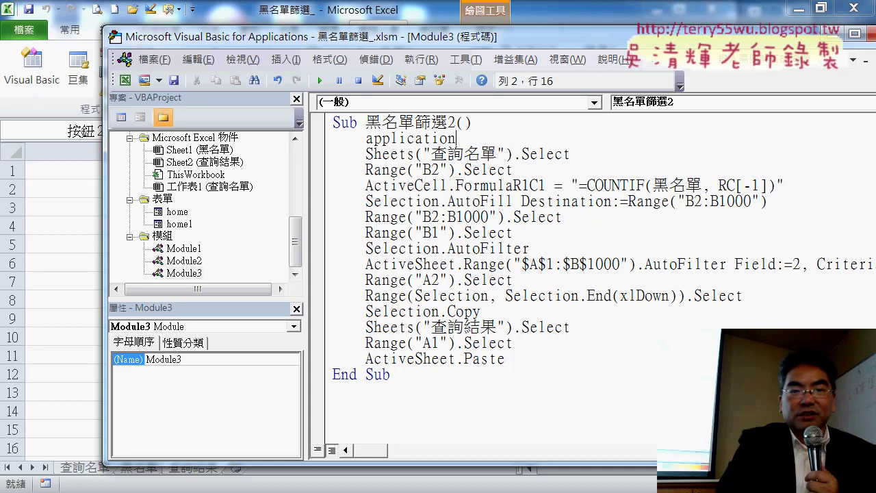
pyautogui.write('.s')
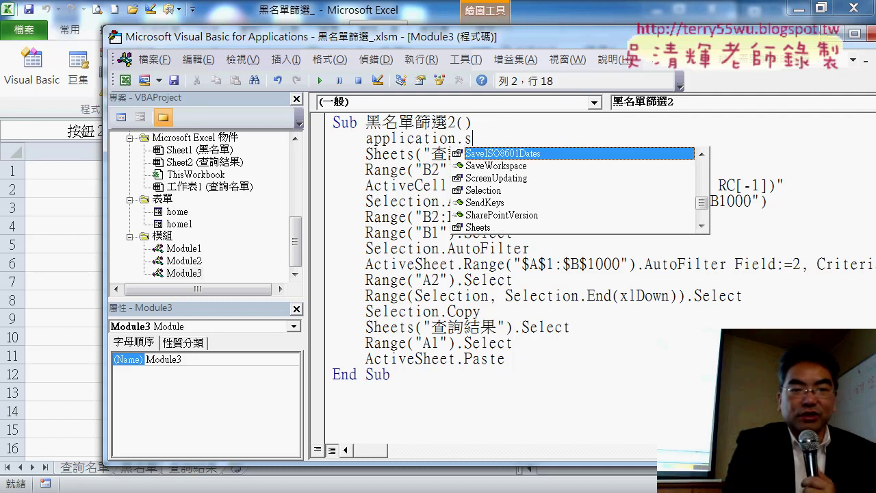
pyautogui.write('c')
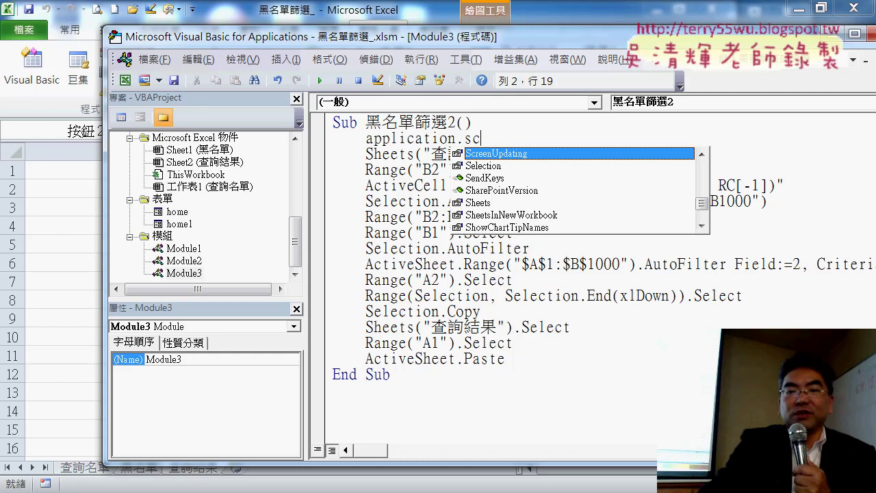
pyautogui.press('BackSpace')
pyautogui.press('BackSpace')
pyautogui.write('on')
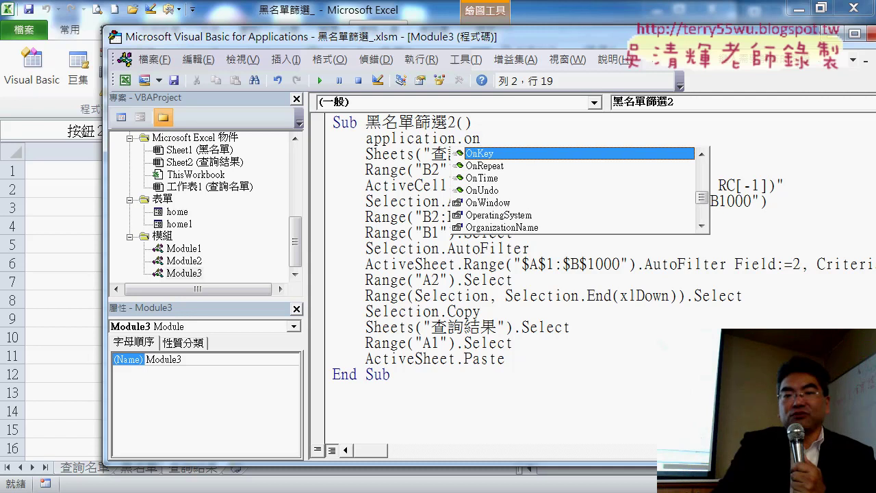
pyautogui.press('Down')
pyautogui.press('Down')
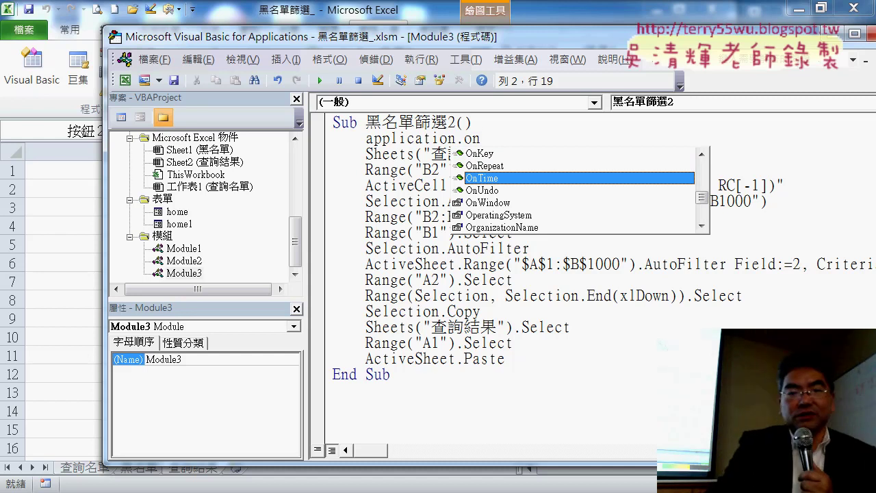
pyautogui.press('BackSpace')
pyautogui.press('BackSpace')
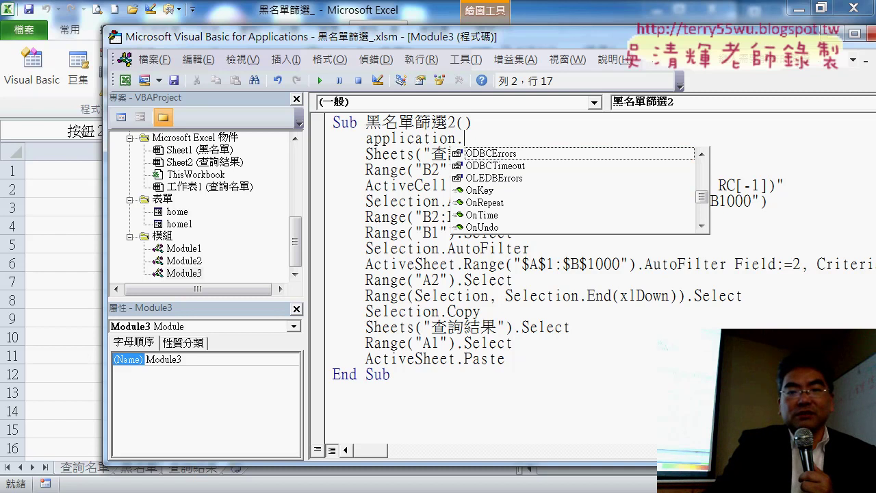
pyautogui.write('s')
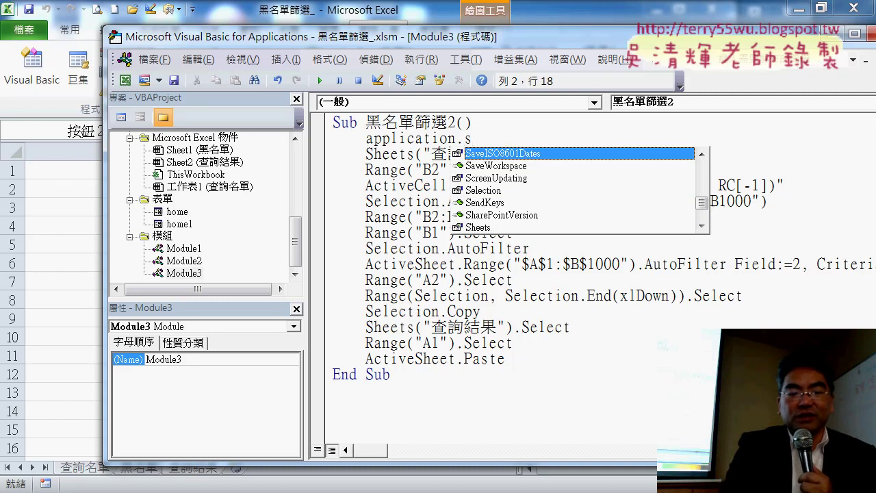
pyautogui.write('creenUpdating')
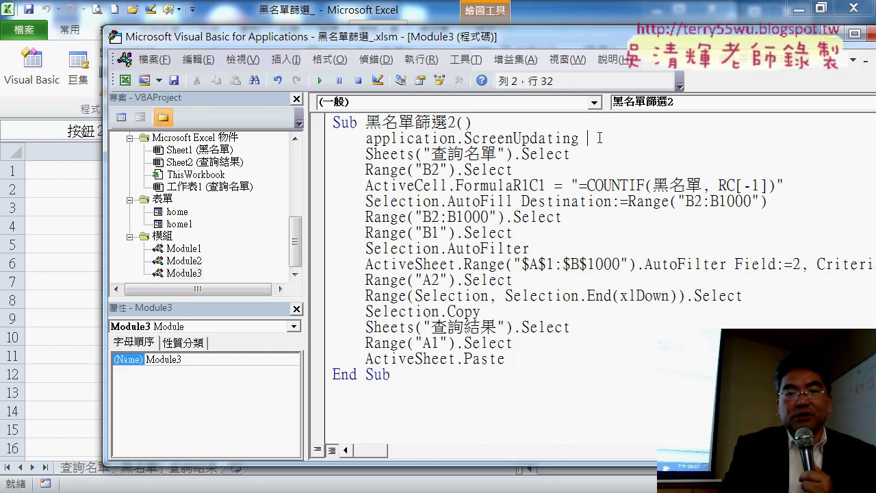
pyautogui.write(' =False')
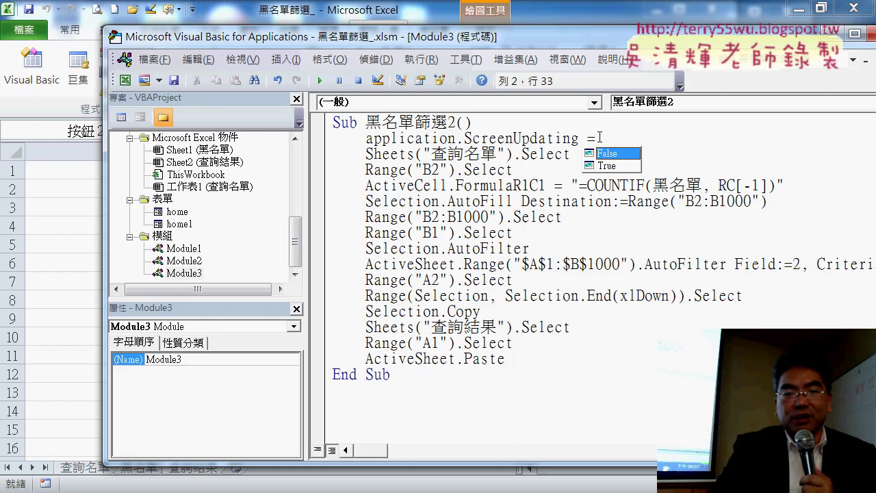
pyautogui.click(541, 359)
pyautogui.press('Return')
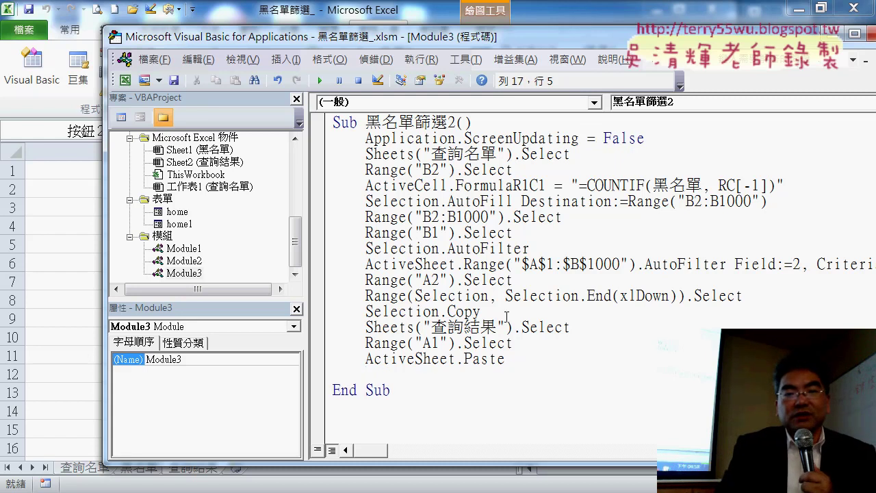
# - Add Application.ScreenUpdating = True before End Sub, then select the False and True settings
pyautogui.moveTo(366, 138)
pyautogui.mouseDown()
pyautogui.moveTo(583, 139)
pyautogui.moveTo(489, 388)
pyautogui.mouseUp()
pyautogui.write('Application.ScreenUpdating')
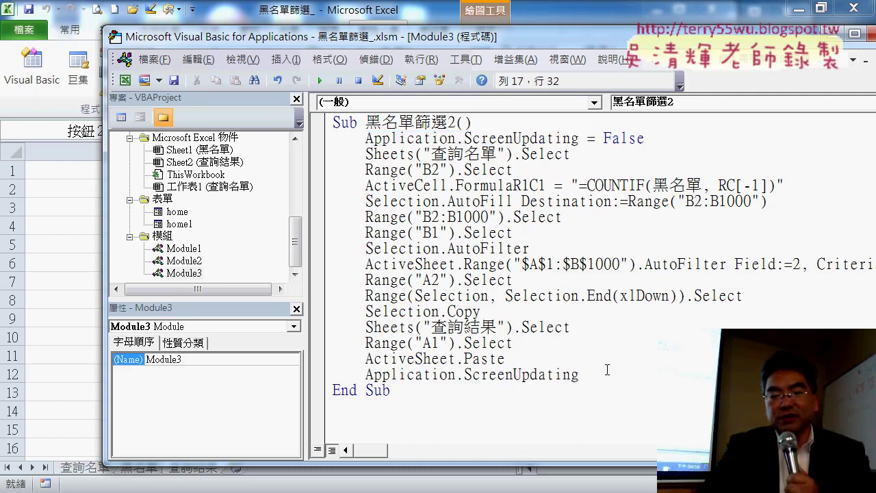
pyautogui.write('=')
pyautogui.press('Down')
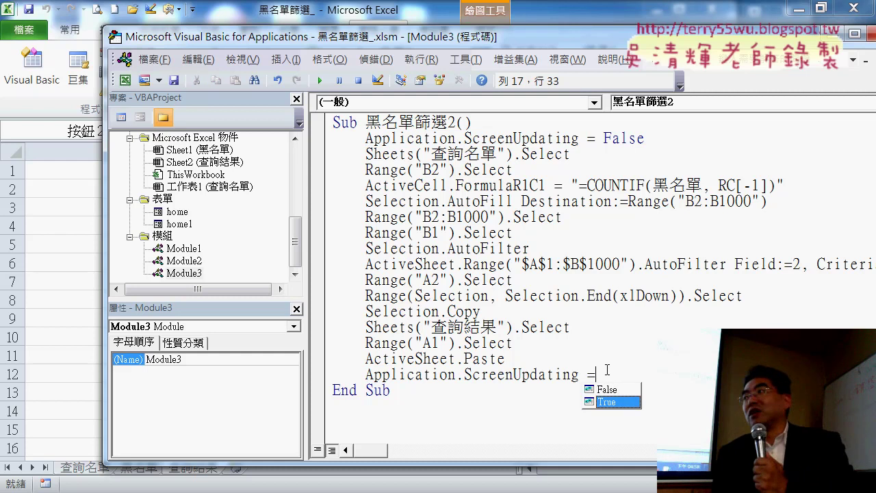
pyautogui.press('Tab')
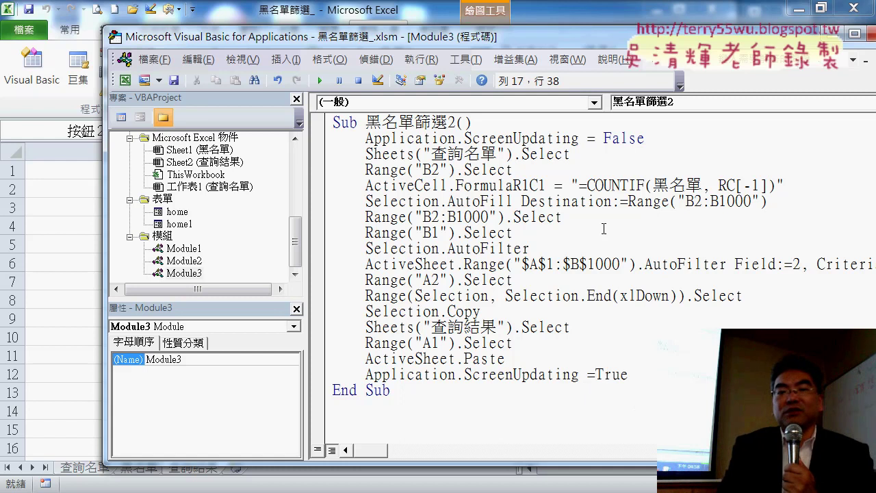
pyautogui.moveTo(644, 139); pyautogui.dragTo(584, 138)
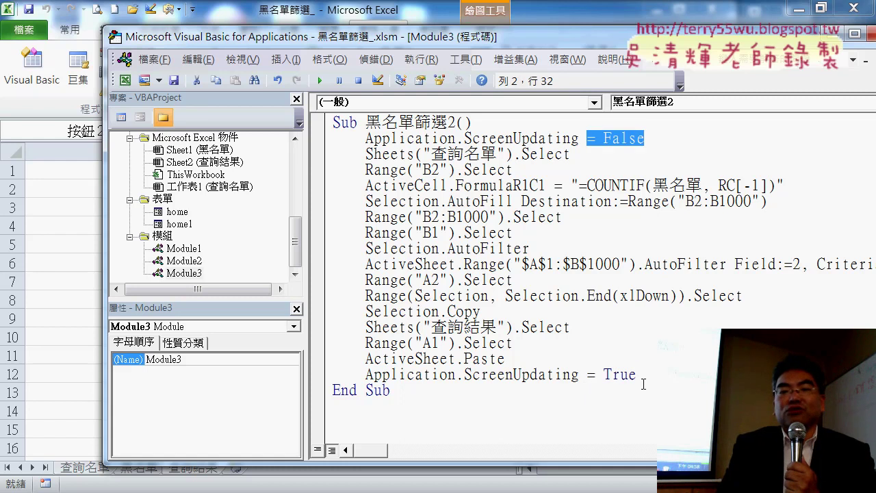
pyautogui.moveTo(643, 384)
pyautogui.mouseDown()
pyautogui.moveTo(605, 379)
pyautogui.moveTo(647, 371)
pyautogui.mouseUp()
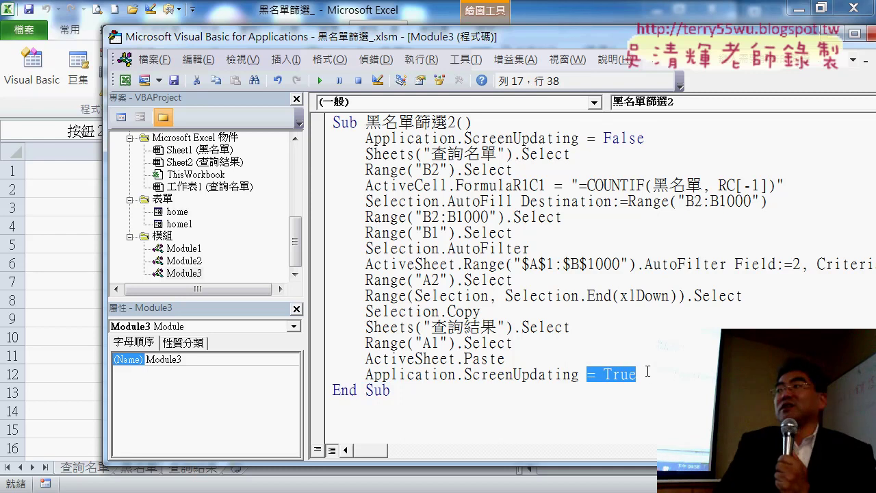
pyautogui.click(561, 8)
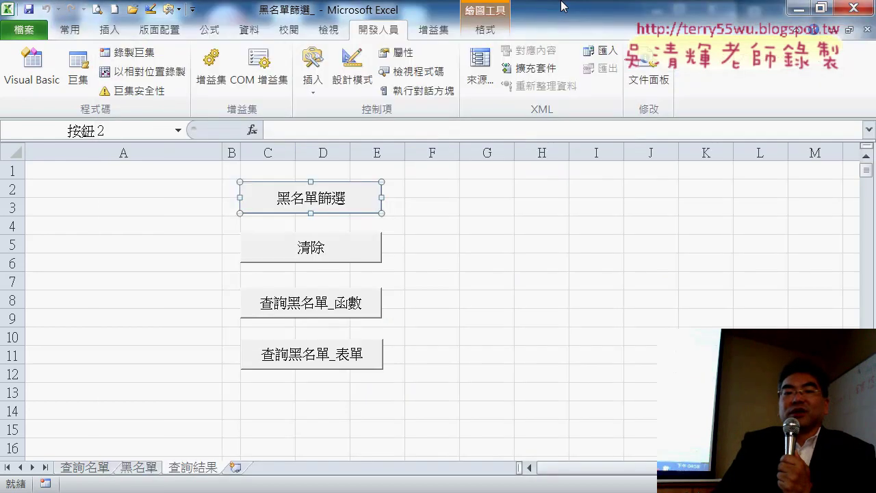
pyautogui.click(596, 299)
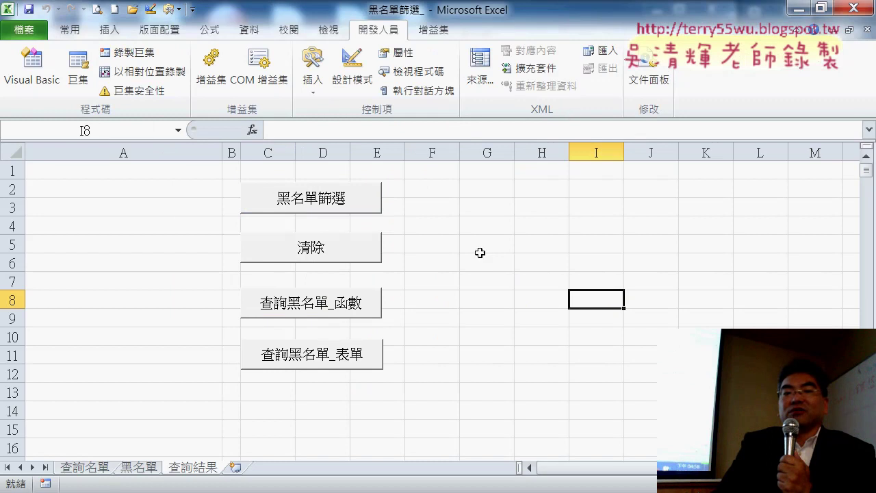
pyautogui.click(334, 200)
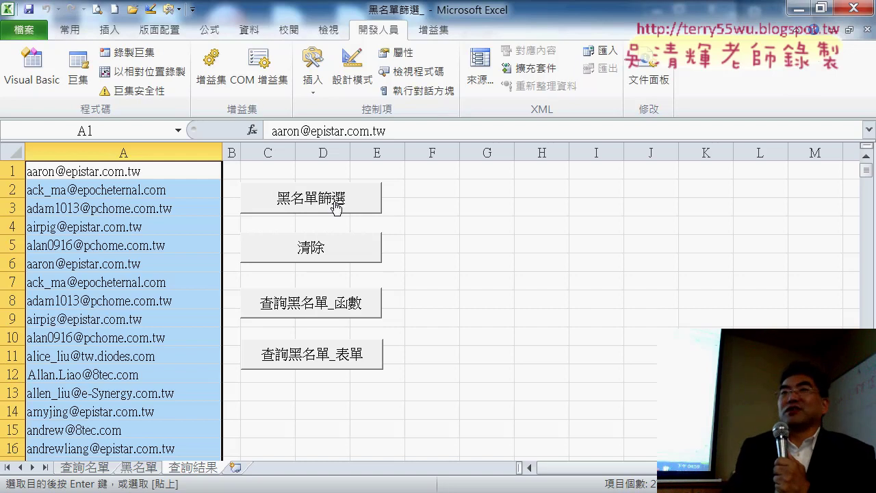
pyautogui.click(336, 208)
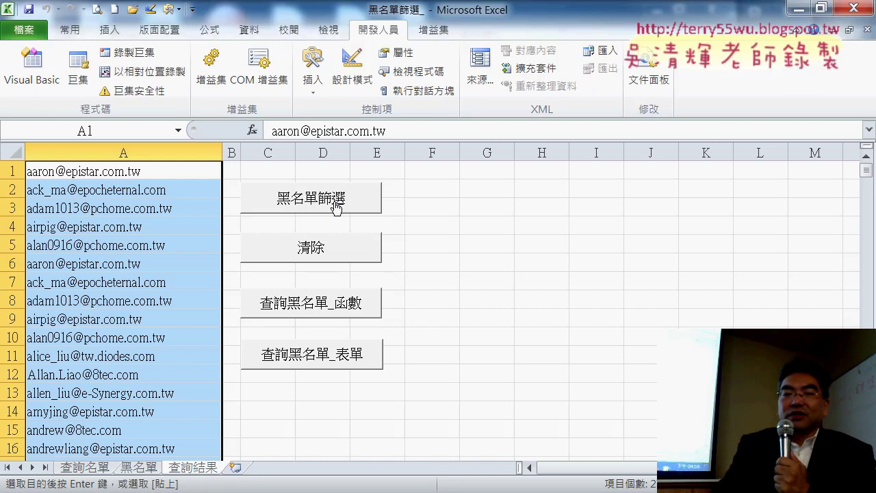
# - Clear column A, rerun 黑名單篩選, clear again, then run 查詢黑名單_函數 and 查詢黑名單_表單
pyautogui.click(327, 249)
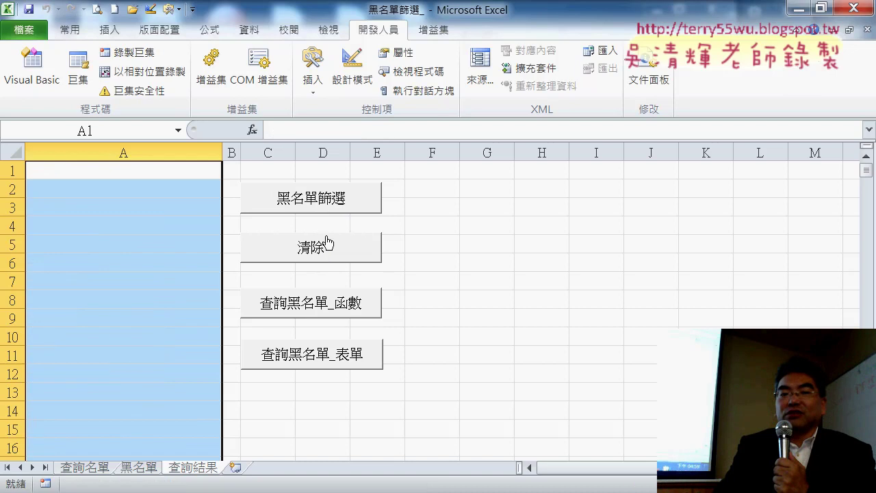
pyautogui.click(334, 198)
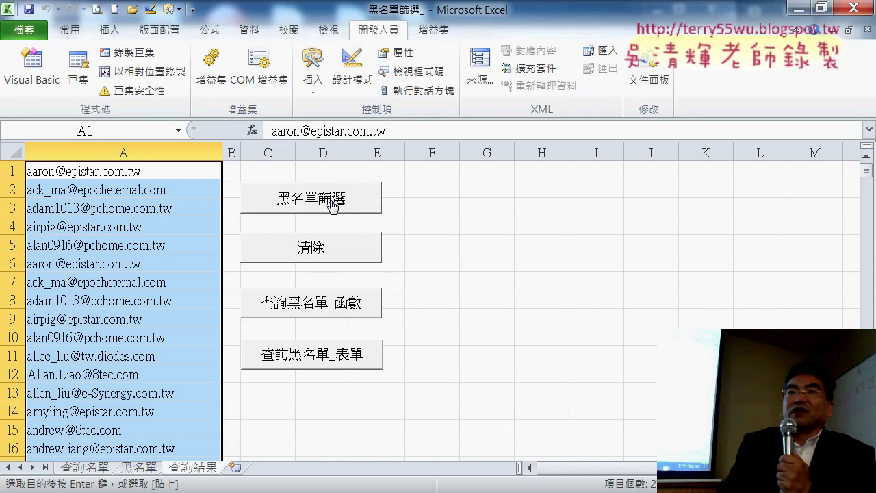
pyautogui.click(347, 257)
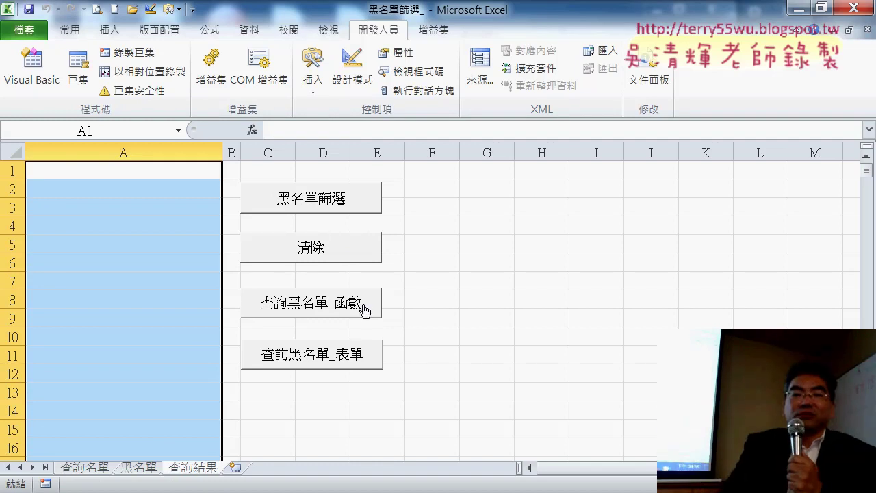
pyautogui.click(346, 355)
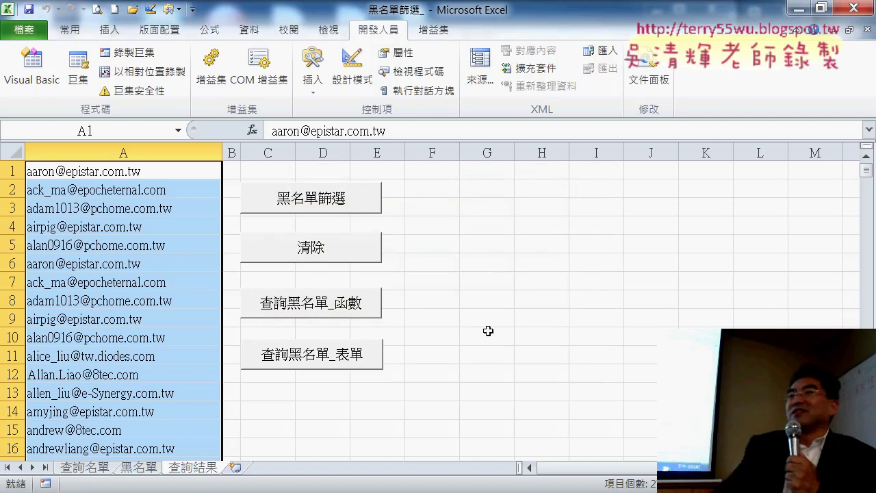
pyautogui.click(274, 364)
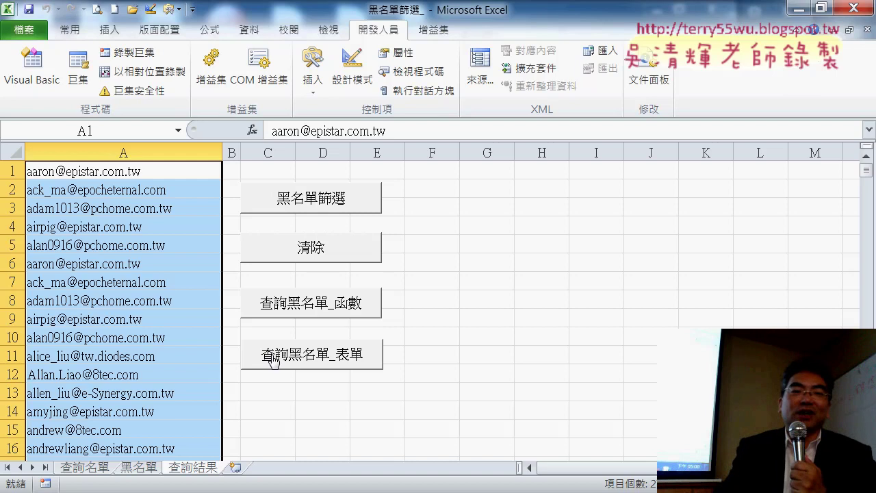
pyautogui.click(273, 360)
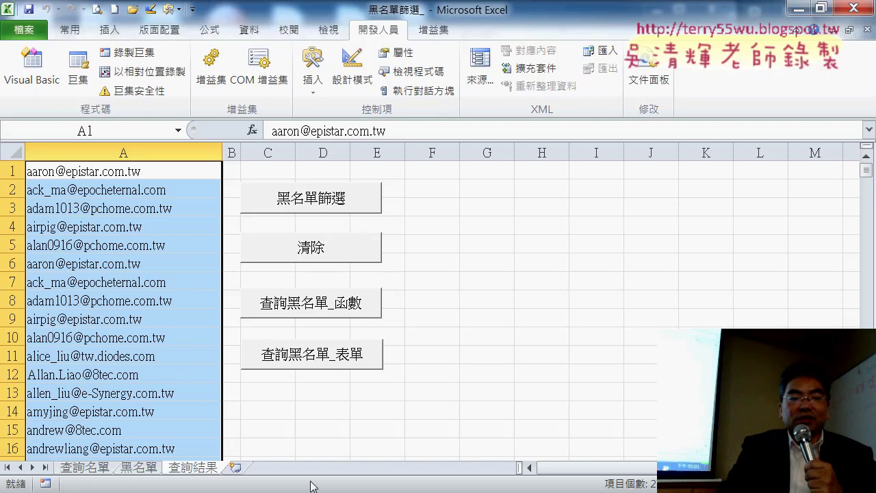
# - Switch to the 04數學函數 folder and select the 2017/11/29 範例_COUNTIF樂透彩中獎機率統計 workbook
pyautogui.moveTo(263, 490)
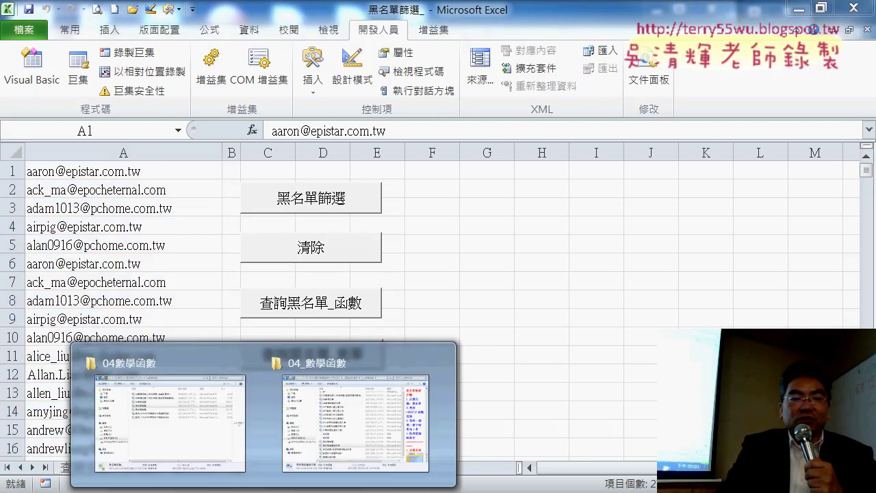
pyautogui.click(171, 434)
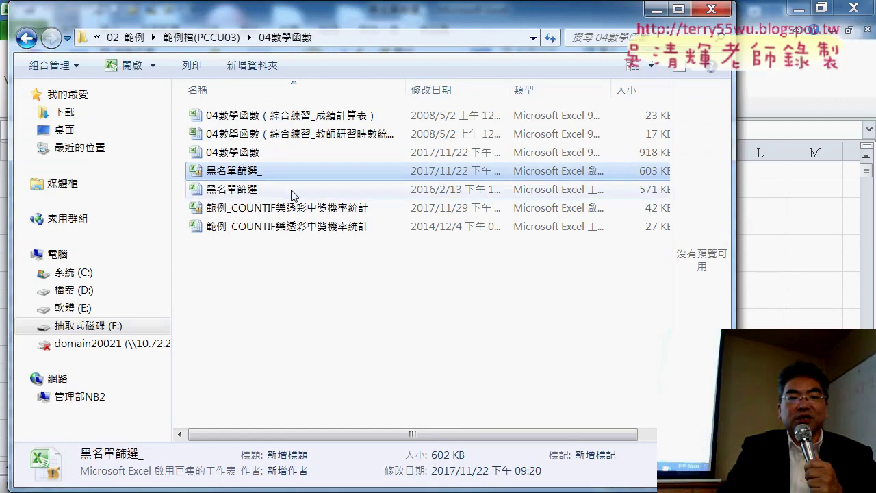
pyautogui.click(334, 210)
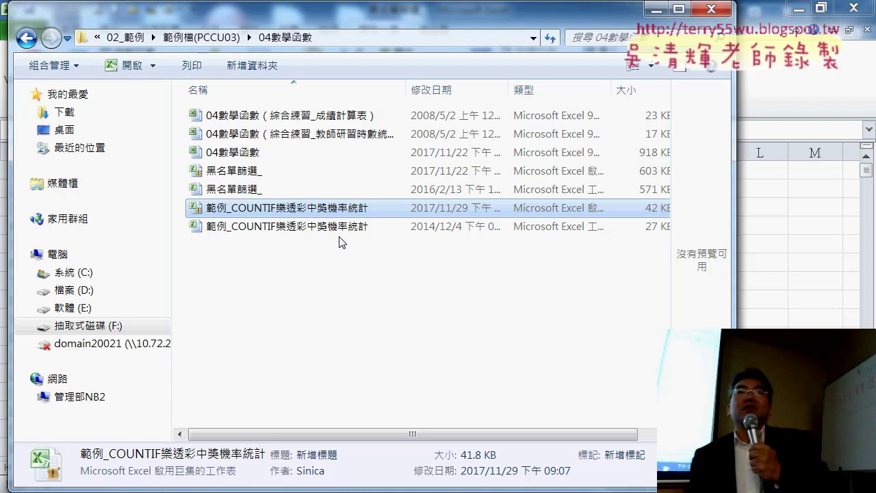